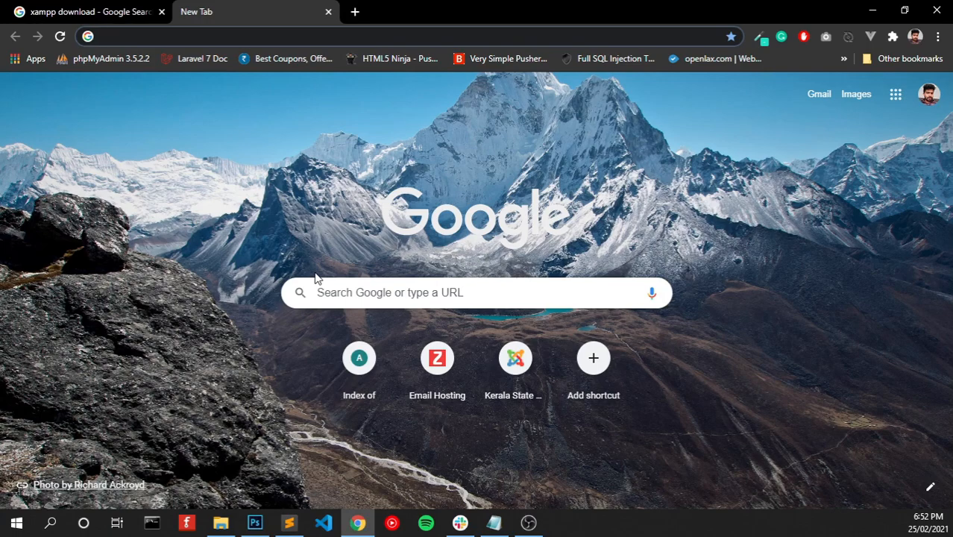
# - Download the 64-bit XAMPP 7.4.15 Windows installer from apachefriends.org and keep the file
pyautogui.write('xampp')
pyautogui.press('Return')
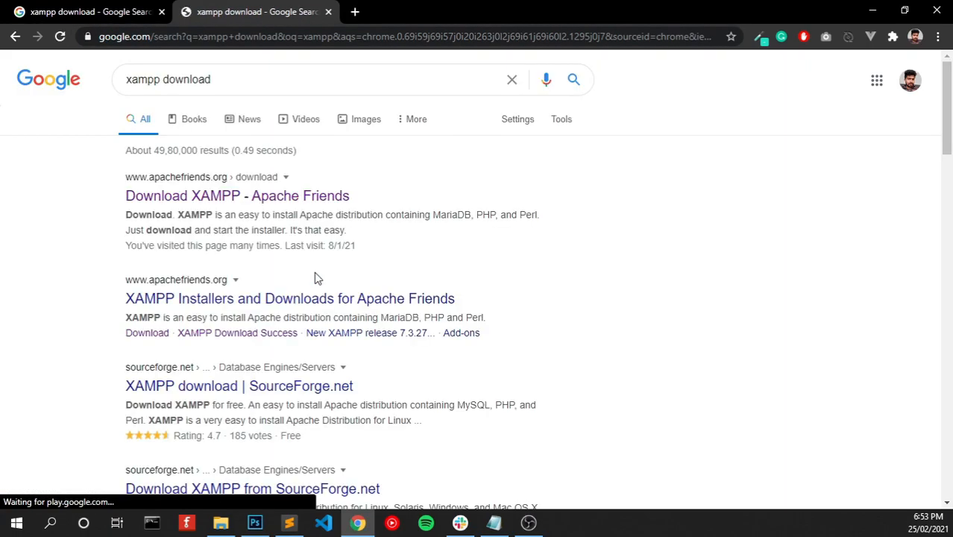
pyautogui.click(259, 198)
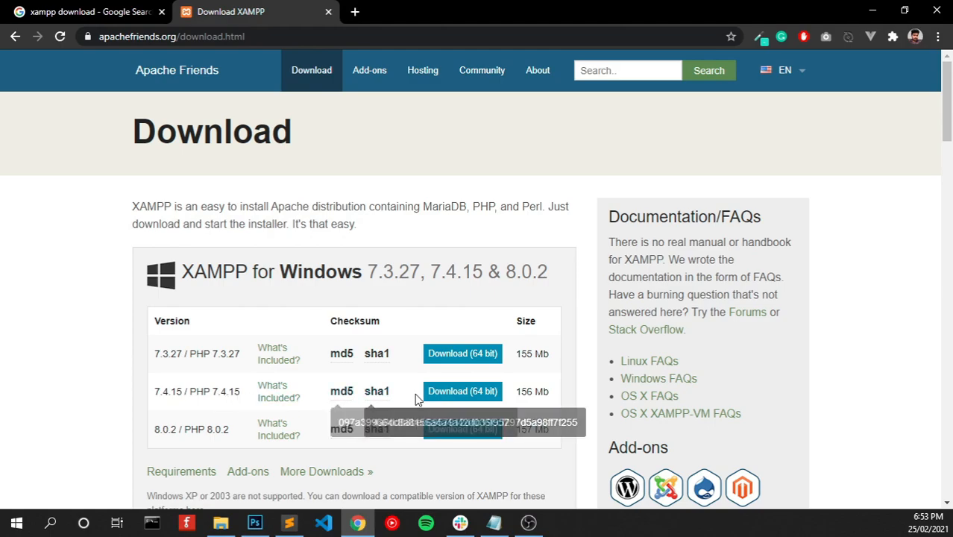
pyautogui.click(487, 396)
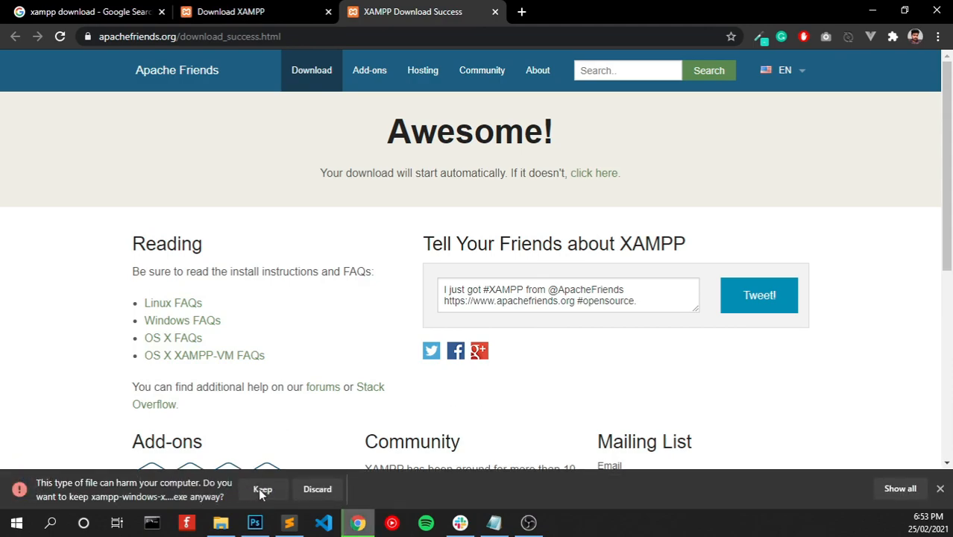
pyautogui.click(258, 489)
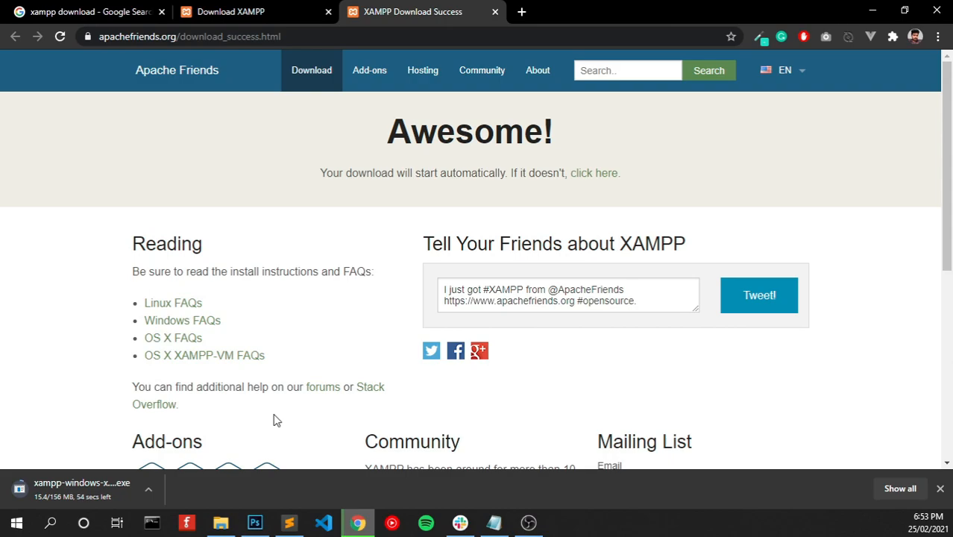
# - Search 'download wordpress' and download WordPress 5.6.2, dismissing the Hooray! popup
pyautogui.click(522, 12)
pyautogui.write('d')
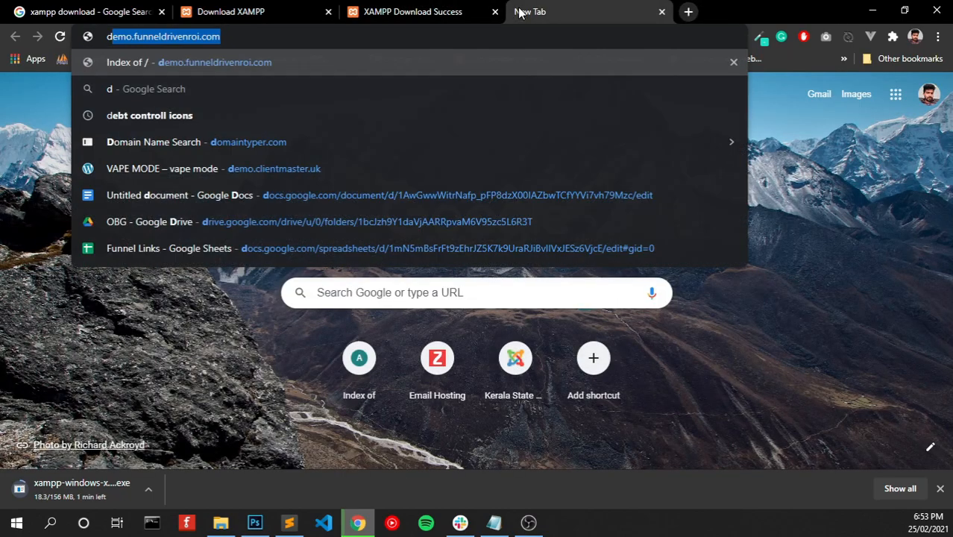
pyautogui.write('ownload wordpress')
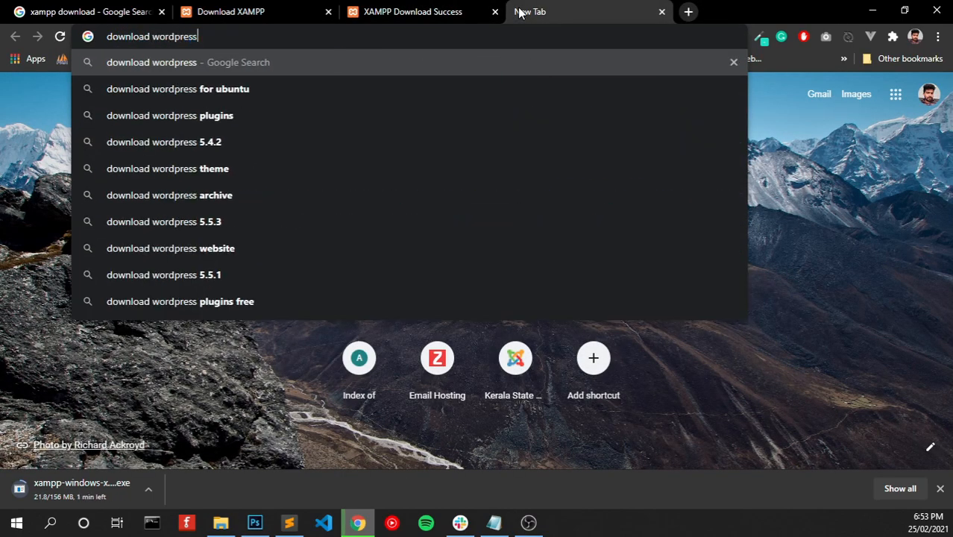
pyautogui.press('Return')
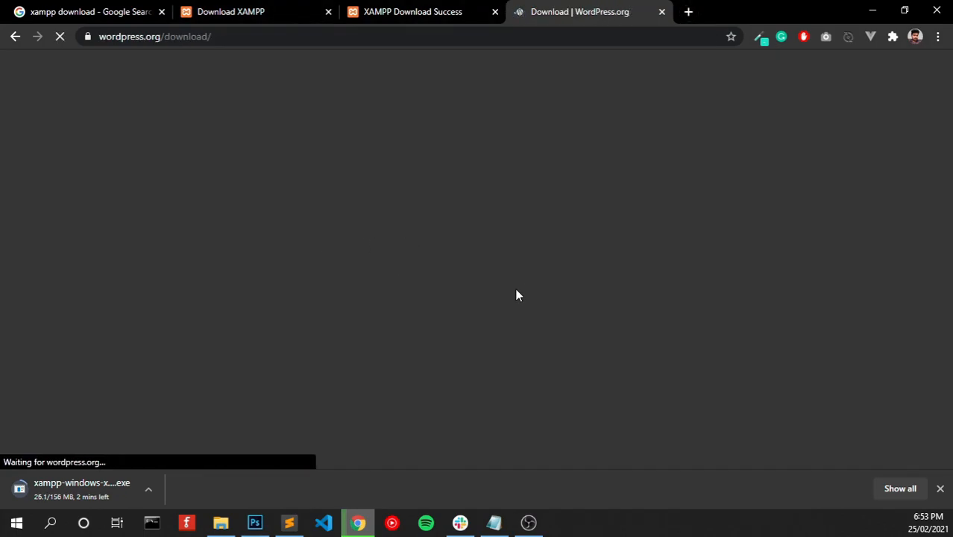
pyautogui.scroll(-4, 582, 285)
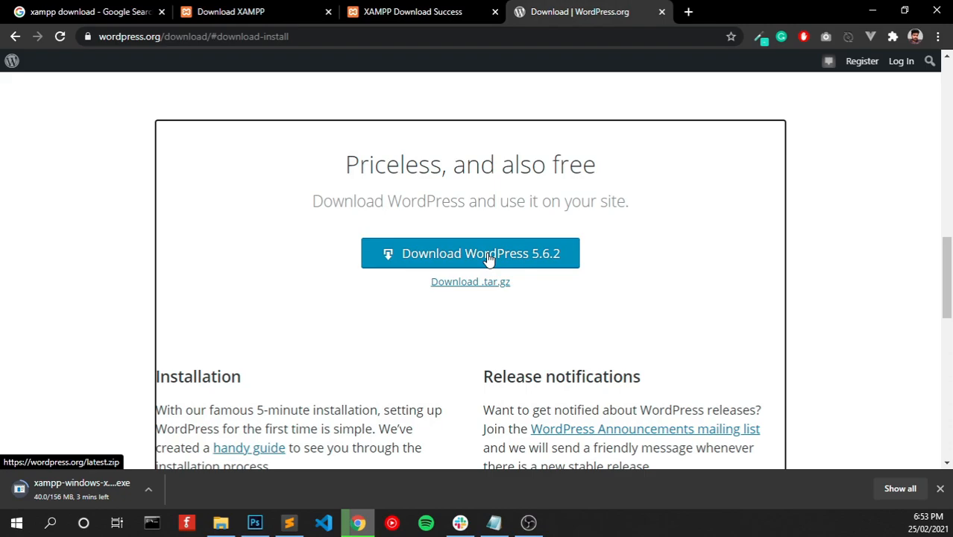
pyautogui.click(488, 258)
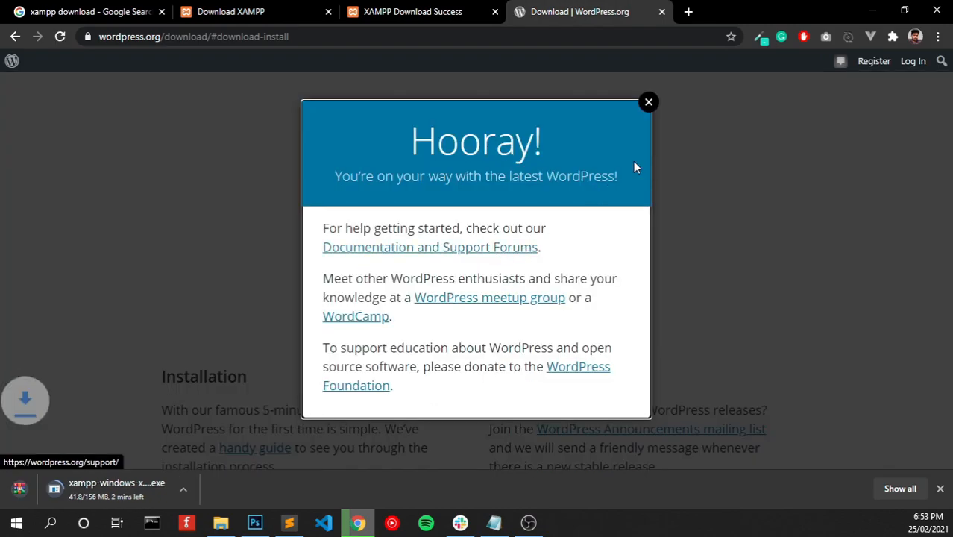
pyautogui.click(648, 102)
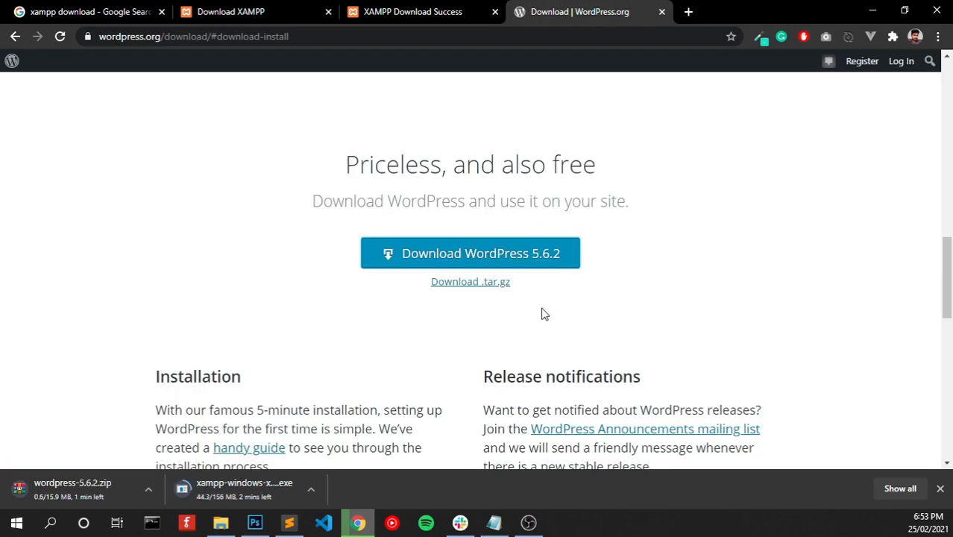
pyautogui.click(689, 12)
# - Search 'download sublime' and start the Sublime Text 3 download from sublimetext.com
pyautogui.write('dowm')
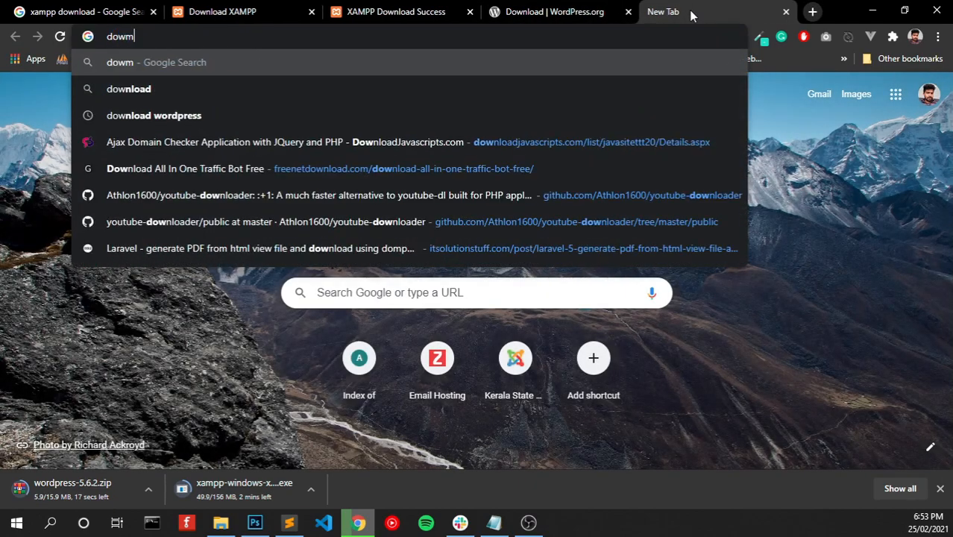
pyautogui.press('BackSpace')
pyautogui.write('nload')
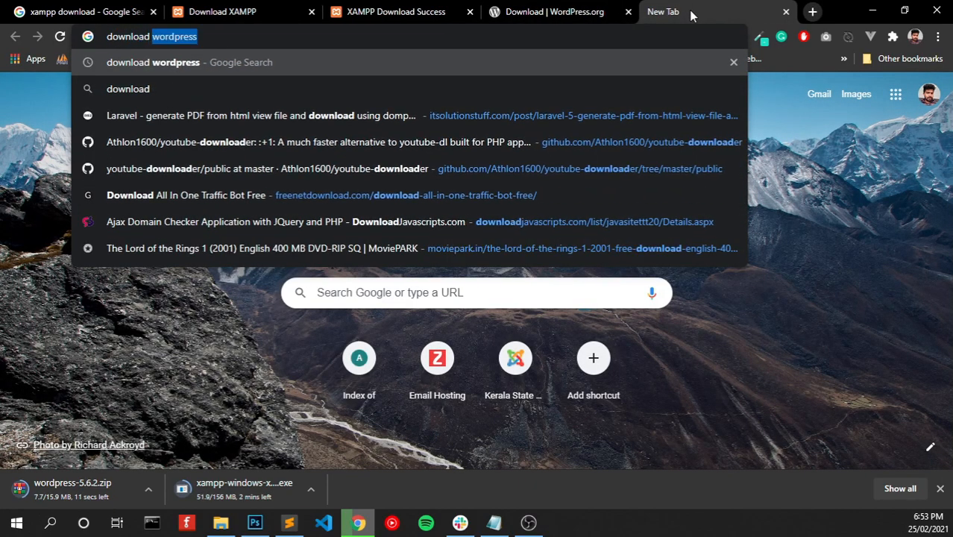
pyautogui.write(' sub')
pyautogui.press('Down')
pyautogui.press('Down')
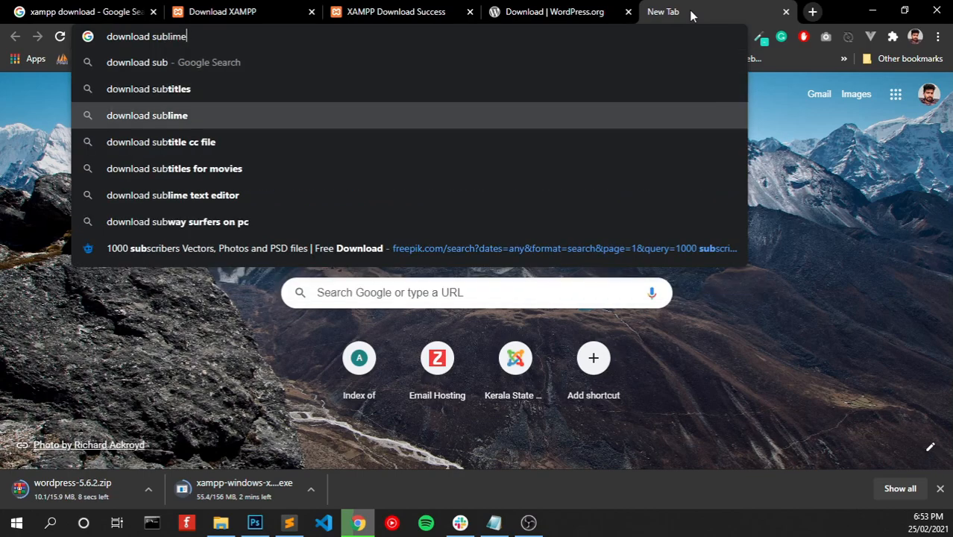
pyautogui.press('Return')
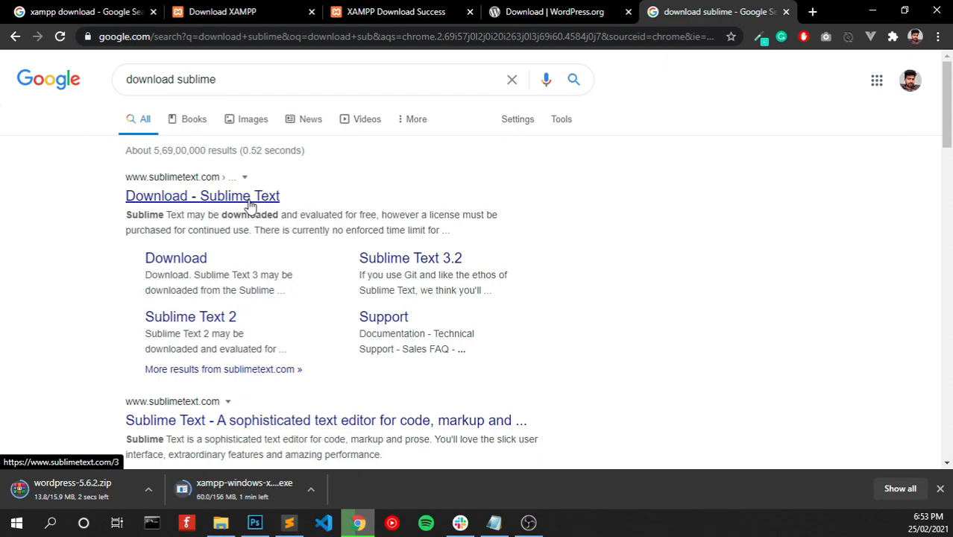
pyautogui.click(179, 269)
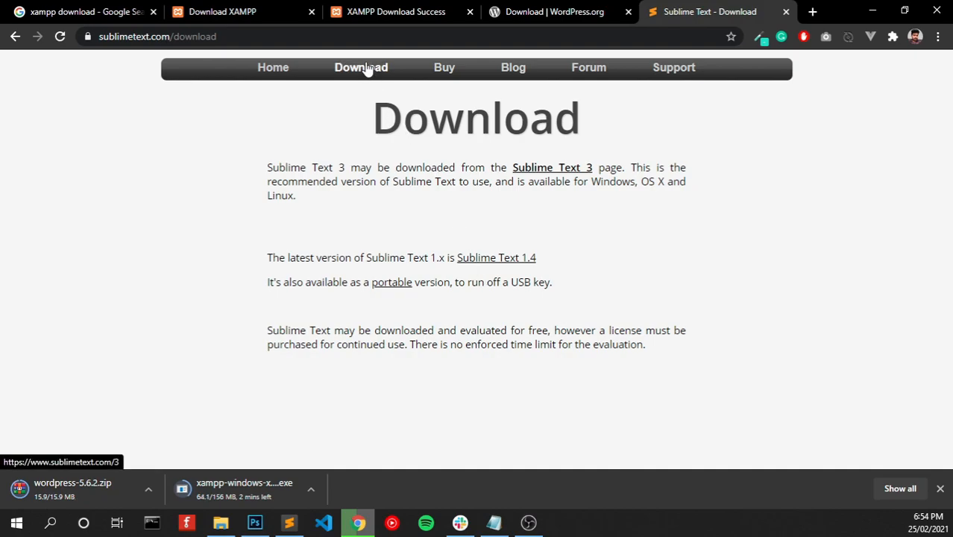
pyautogui.click(366, 69)
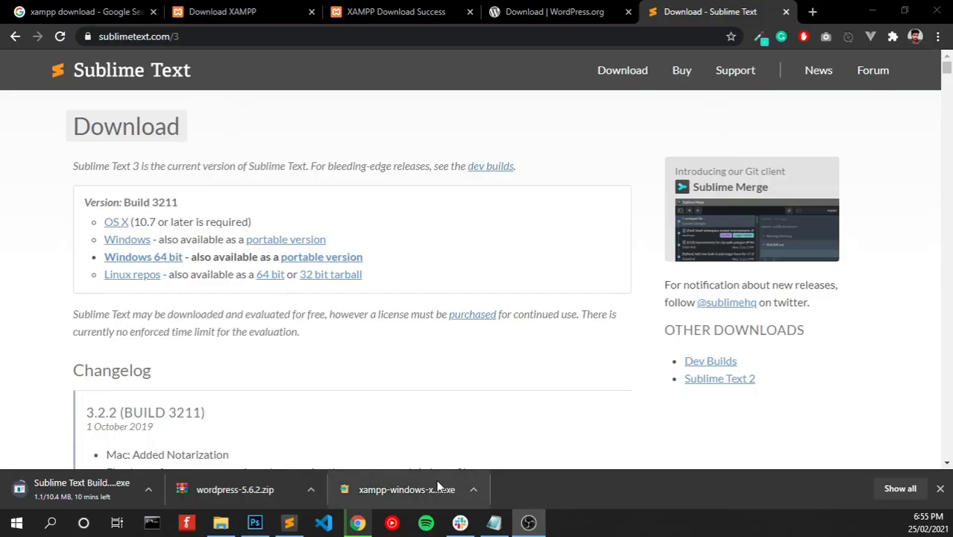
# - Run the XAMPP installer with all components, the default folder and English, skipping Bitnami
pyautogui.click(389, 489)
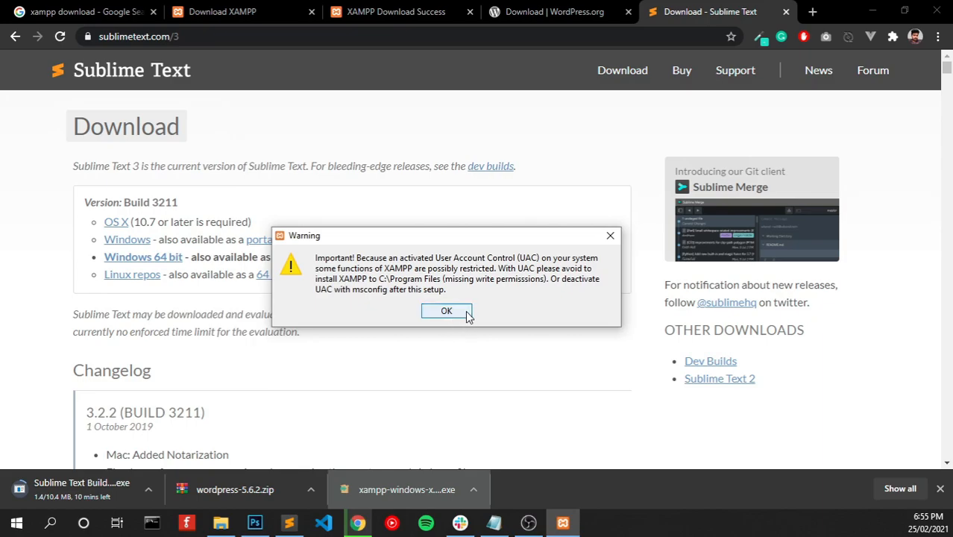
pyautogui.click(449, 313)
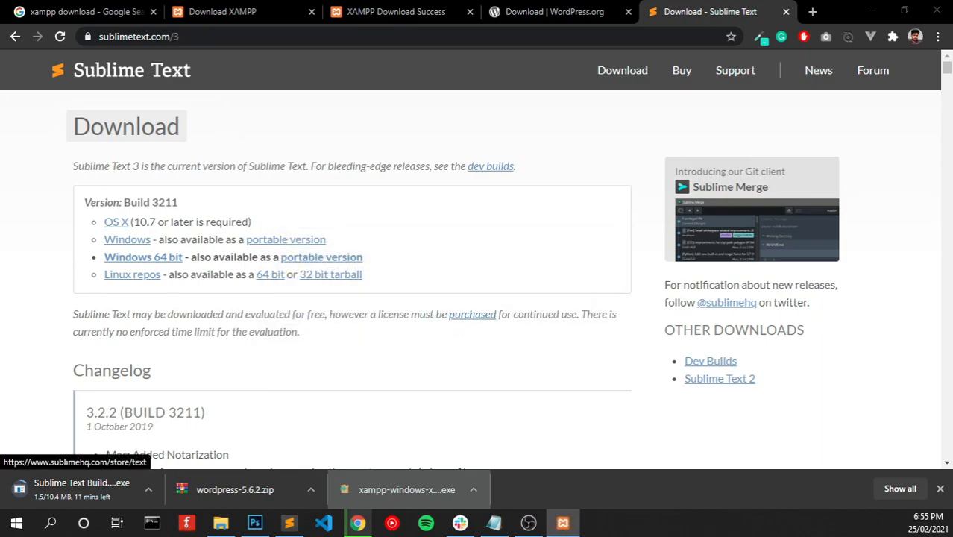
pyautogui.click(524, 394)
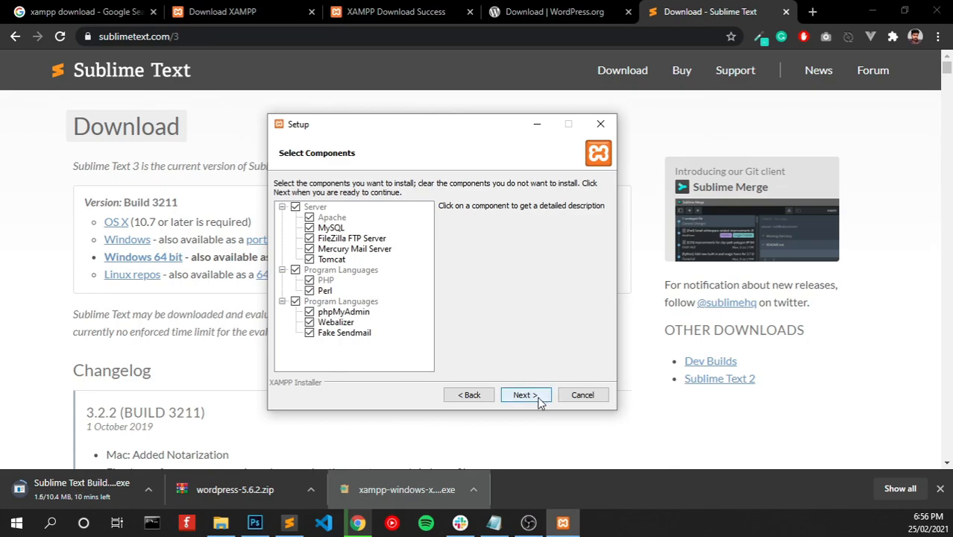
pyautogui.click(524, 395)
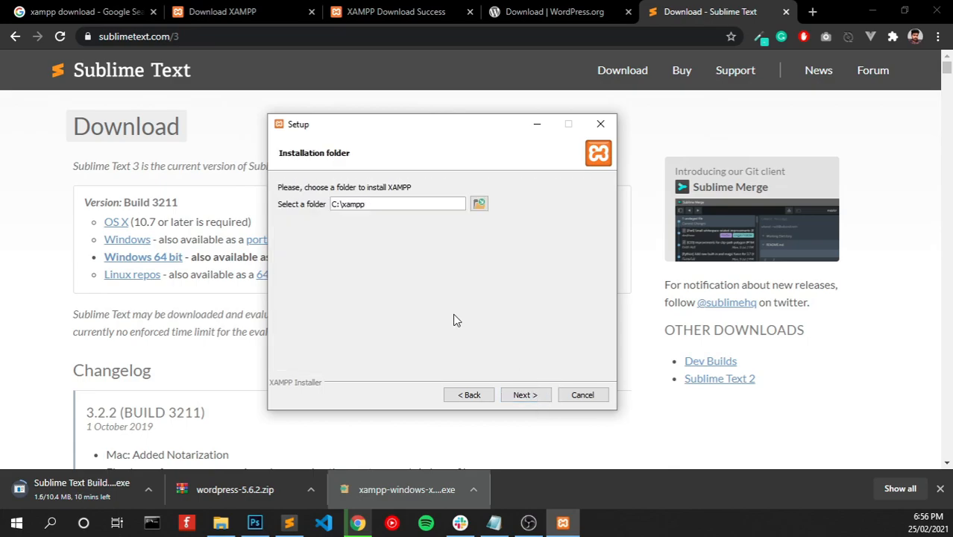
pyautogui.write('n')
pyautogui.click(533, 396)
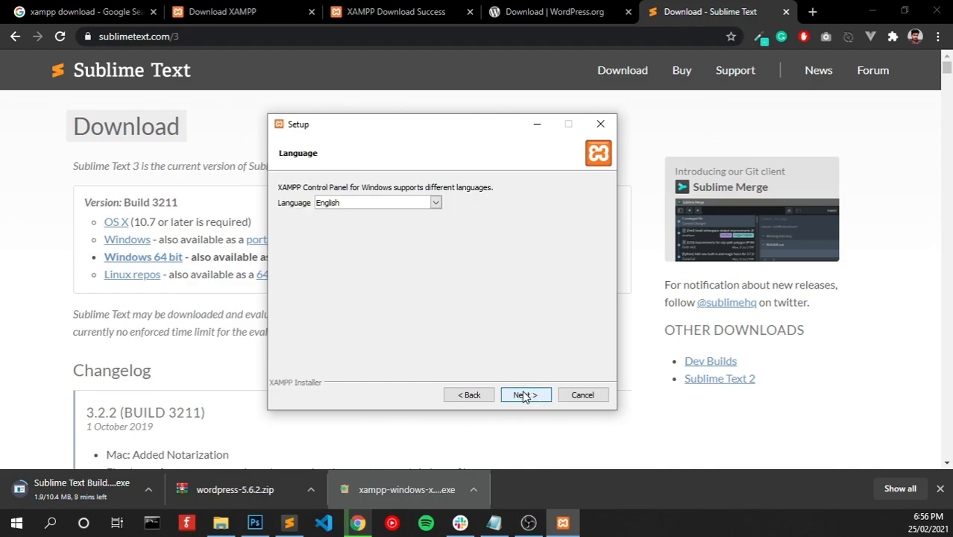
pyautogui.click(524, 396)
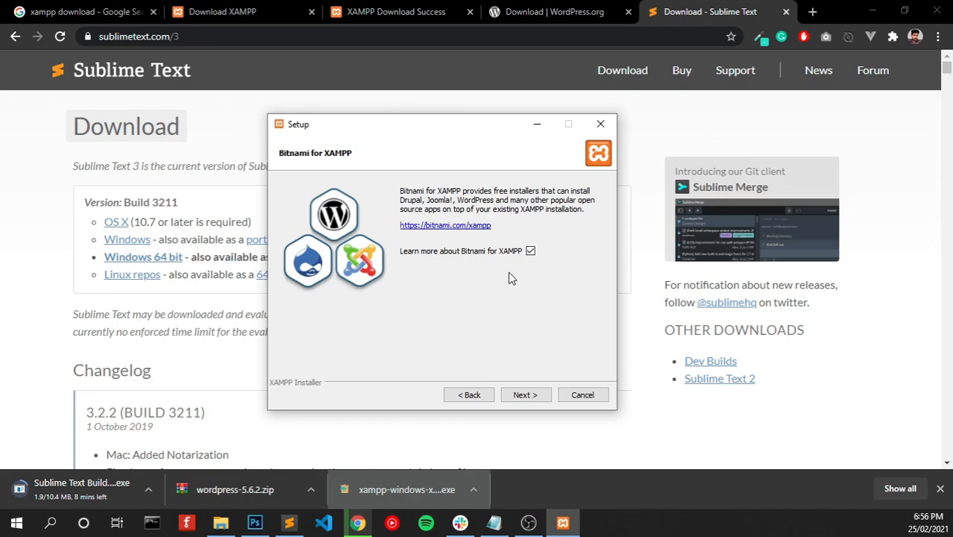
pyautogui.click(524, 396)
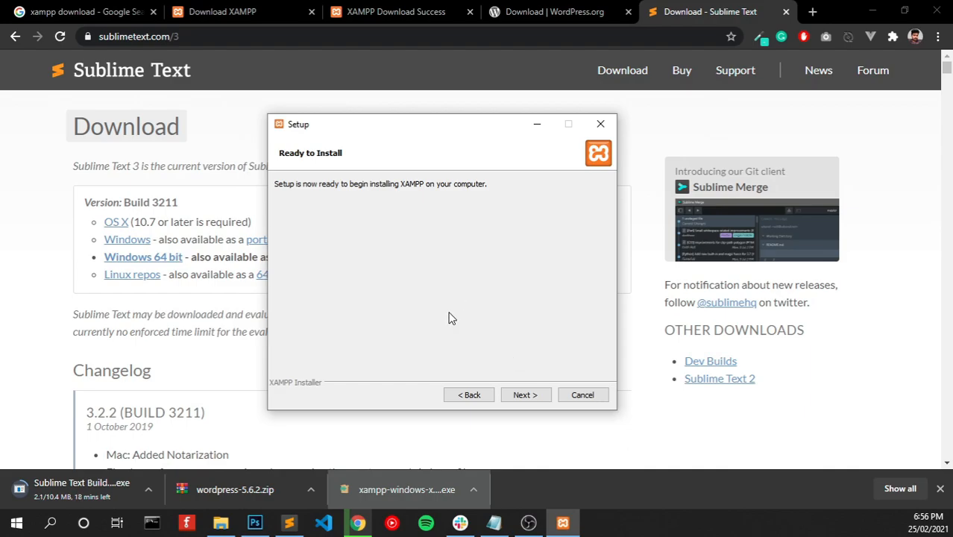
pyautogui.click(540, 400)
pyautogui.click(16, 523)
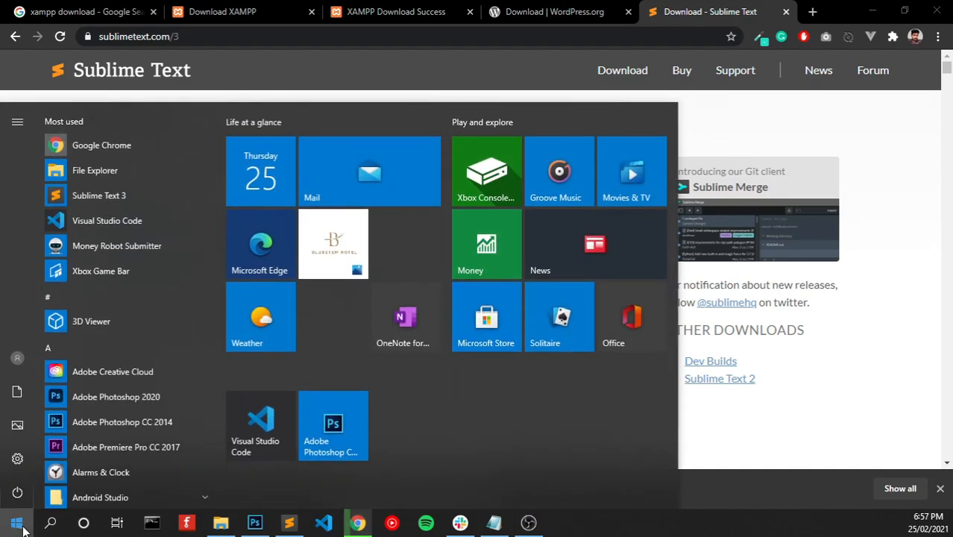
# - Launch XAMPP Control Panel, start Apache and MySQL, and open the XAMPP folder
pyautogui.write('xa')
pyautogui.click(142, 187)
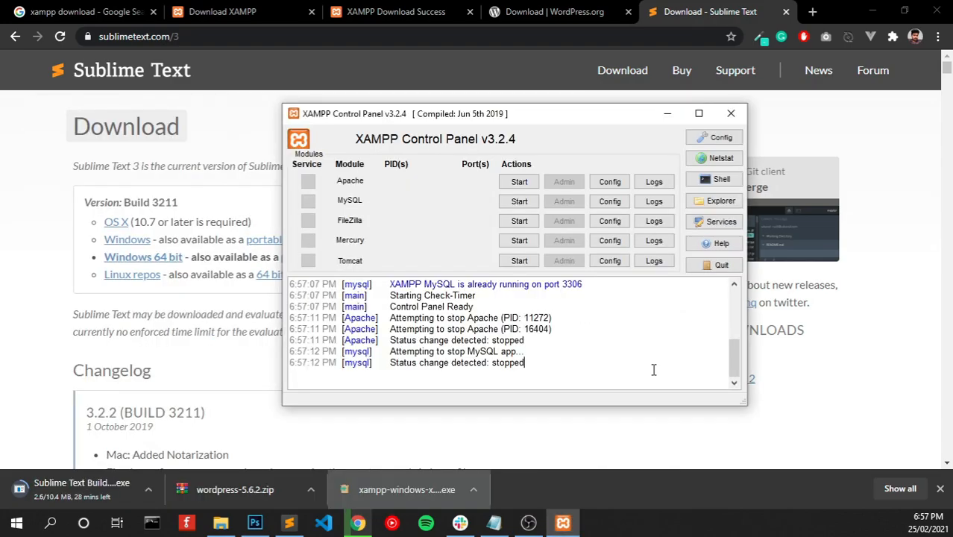
pyautogui.click(529, 186)
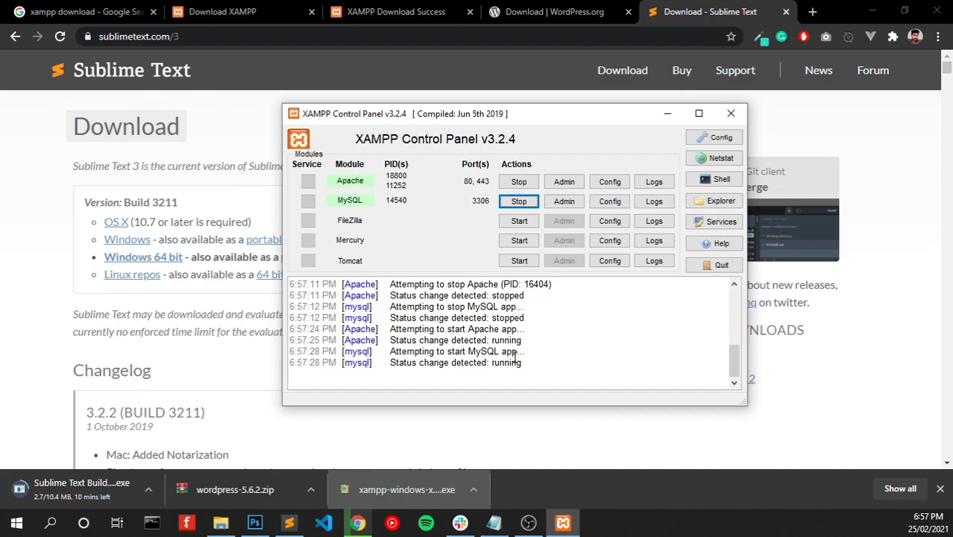
pyautogui.click(731, 203)
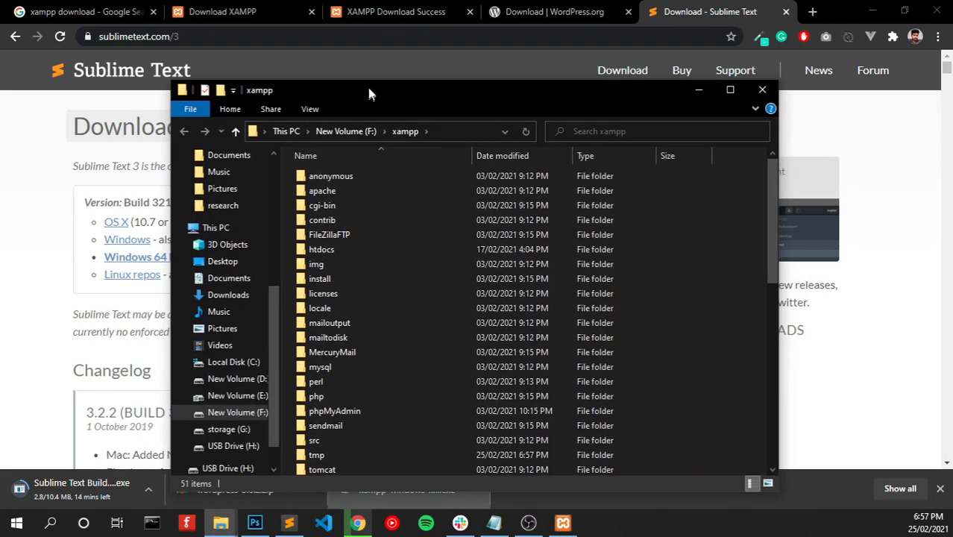
# - Open F:\xampp\htdocs and then its empty wordpress folder
pyautogui.moveTo(366, 85); pyautogui.dragTo(375, 64)
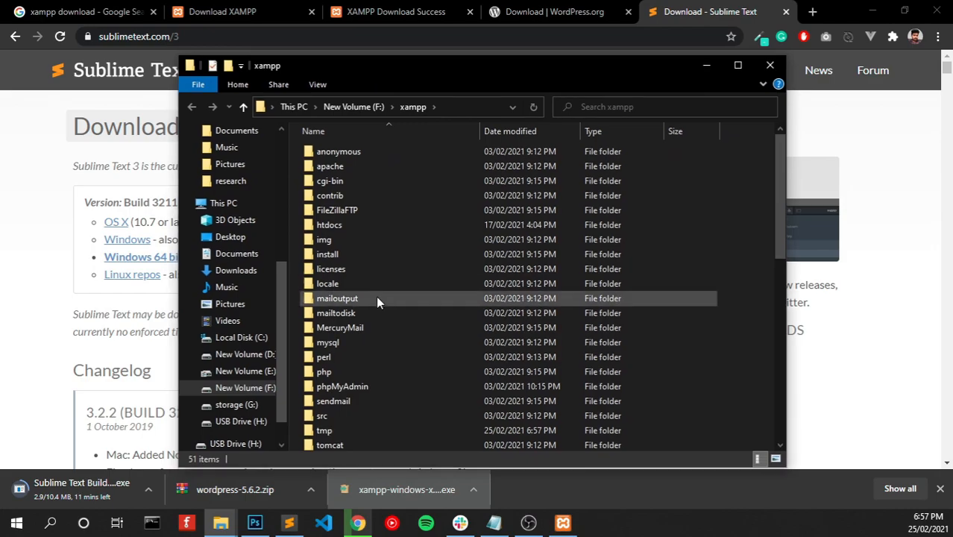
pyautogui.click(357, 228)
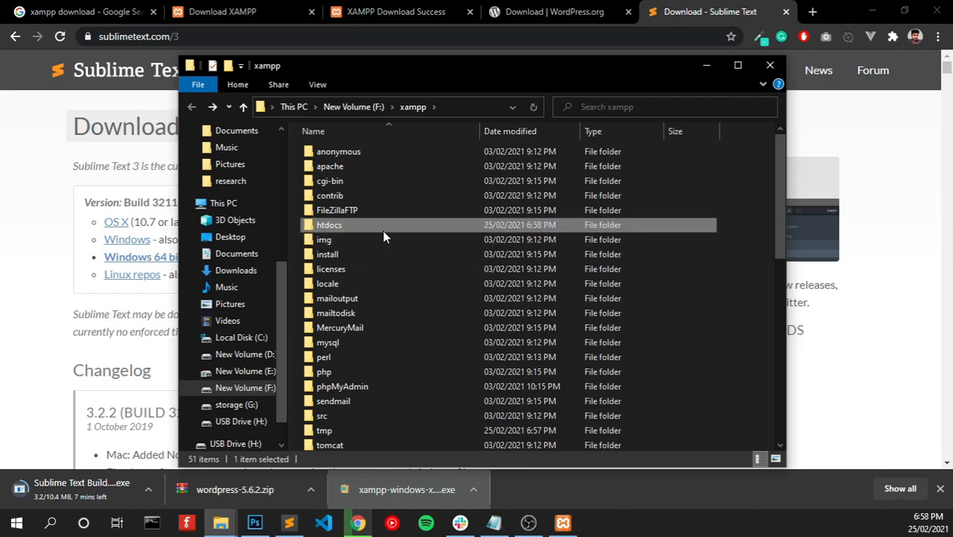
pyautogui.doubleClick(372, 228)
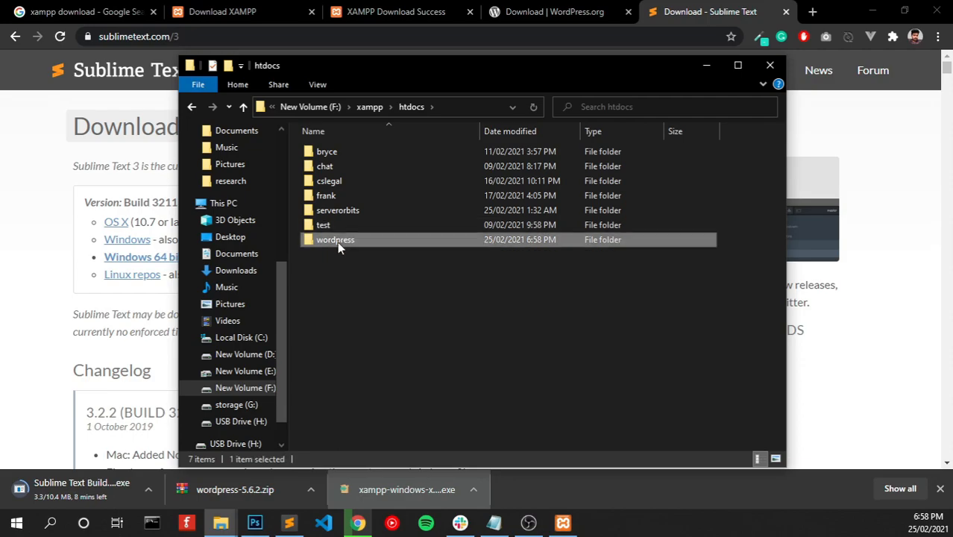
pyautogui.doubleClick(340, 241)
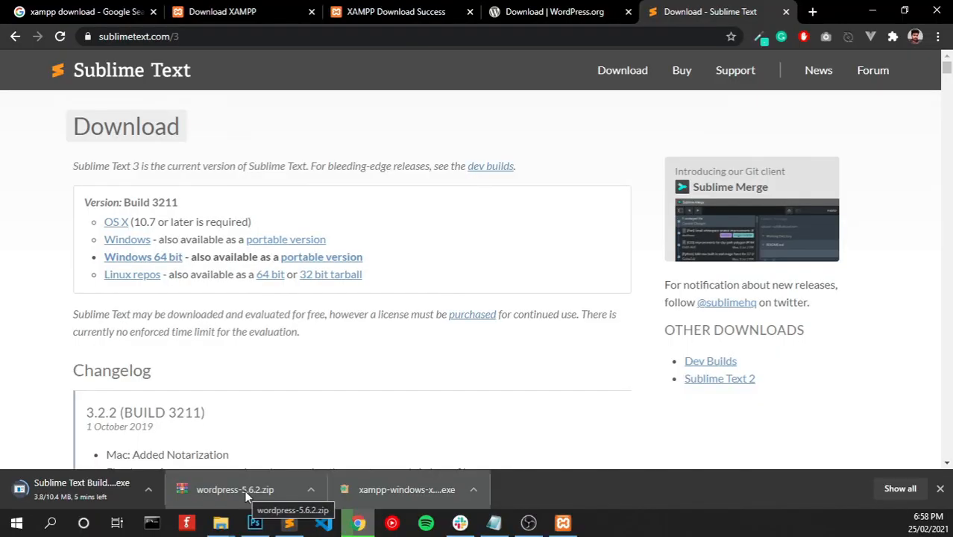
# - Open wordpress-5.6.2.zip and select all files inside its wordpress folder
pyautogui.click(244, 490)
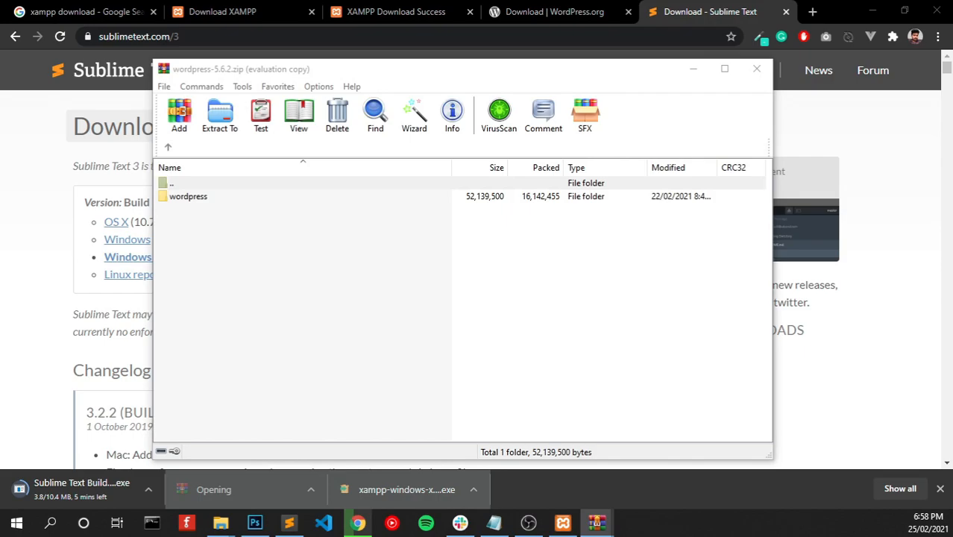
pyautogui.click(195, 197)
pyautogui.doubleClick(194, 205)
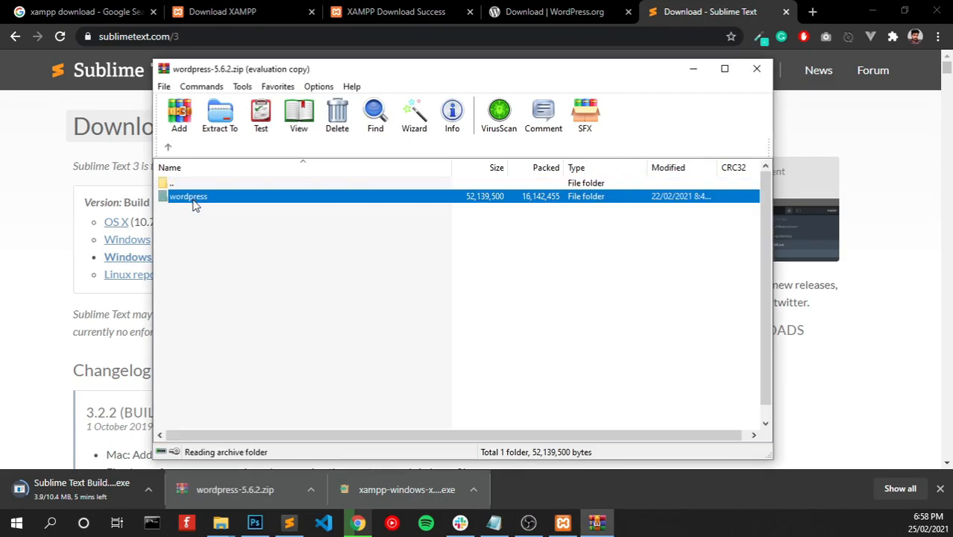
pyautogui.hotkey('ctrl', 'a')
pyautogui.hotkey('alt', 'Tab')
# - Extract the selected files to F:\xampp\htdocs\wordpress using the copied folder path
pyautogui.click(631, 108)
pyautogui.hotkey('ctrl', 'c')
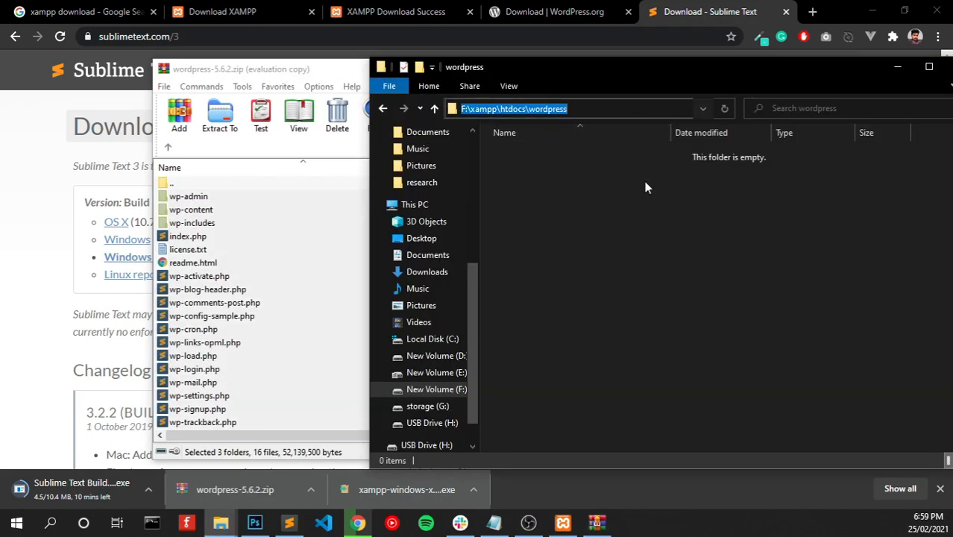
pyautogui.click(256, 71)
pyautogui.hotkey('alt', 'e')
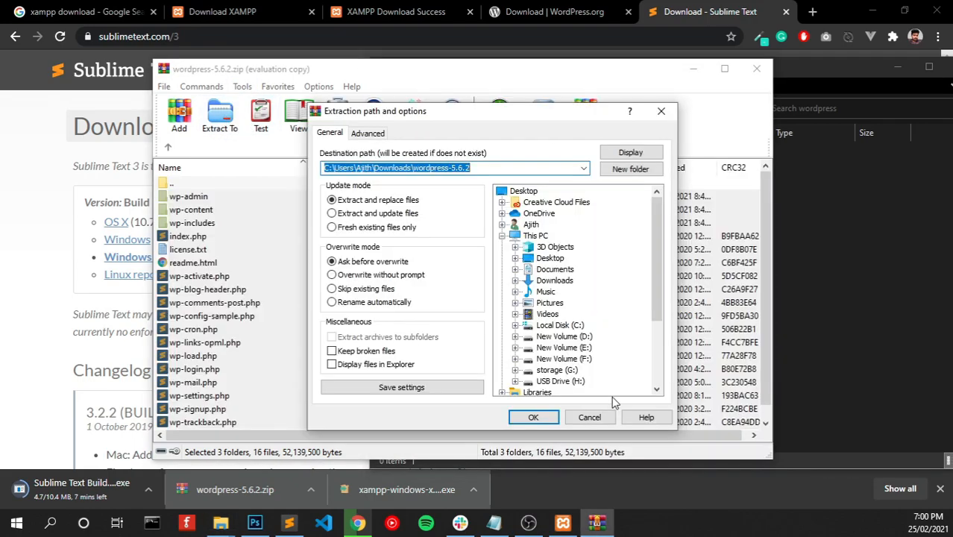
pyautogui.hotkey('ctrl', 'v')
pyautogui.click(534, 417)
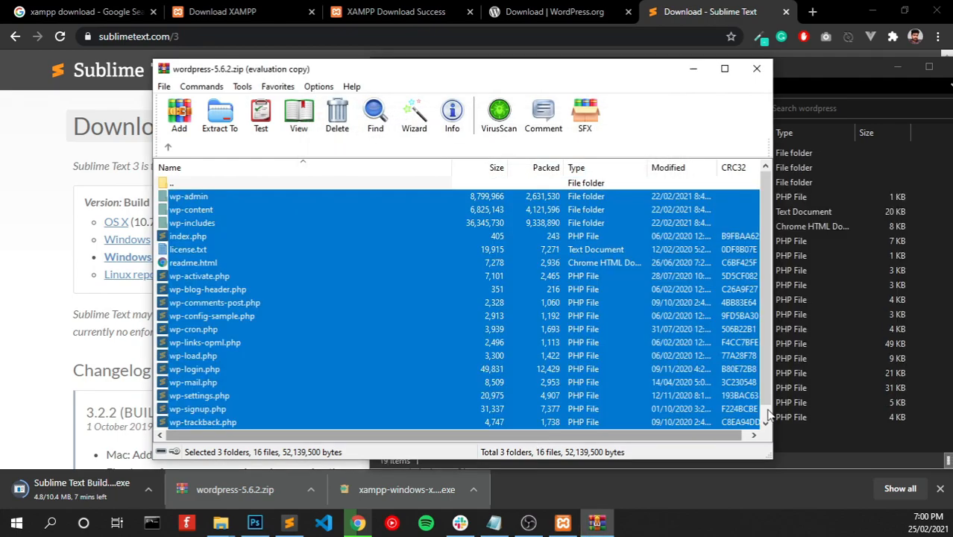
# - Check the 19 extracted items in the wordpress folder and move the archive window aside
pyautogui.click(861, 442)
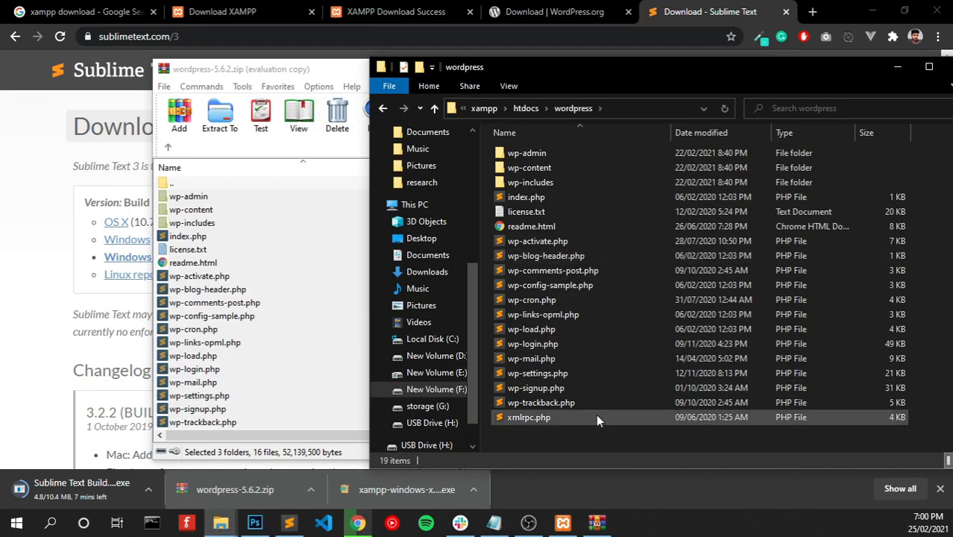
pyautogui.moveTo(298, 71); pyautogui.dragTo(252, 87)
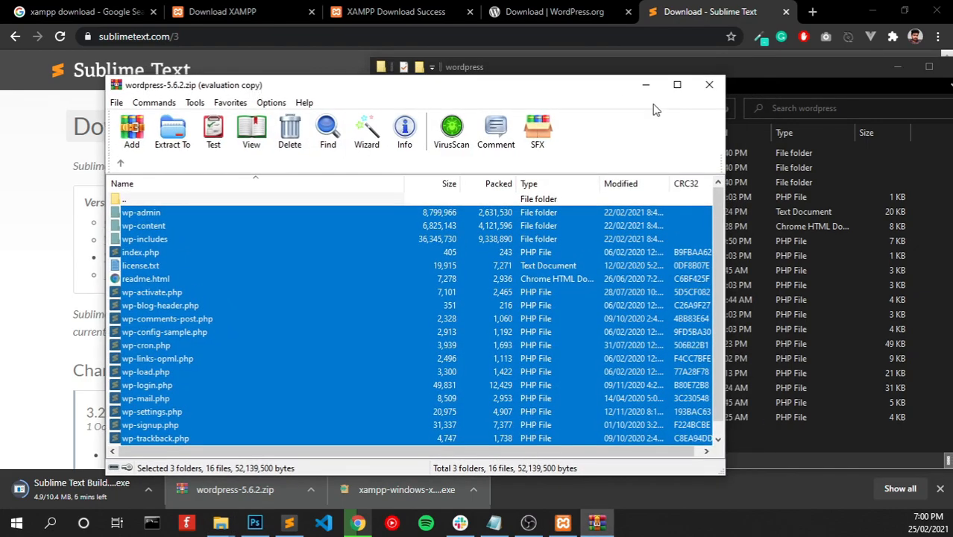
pyautogui.click(646, 85)
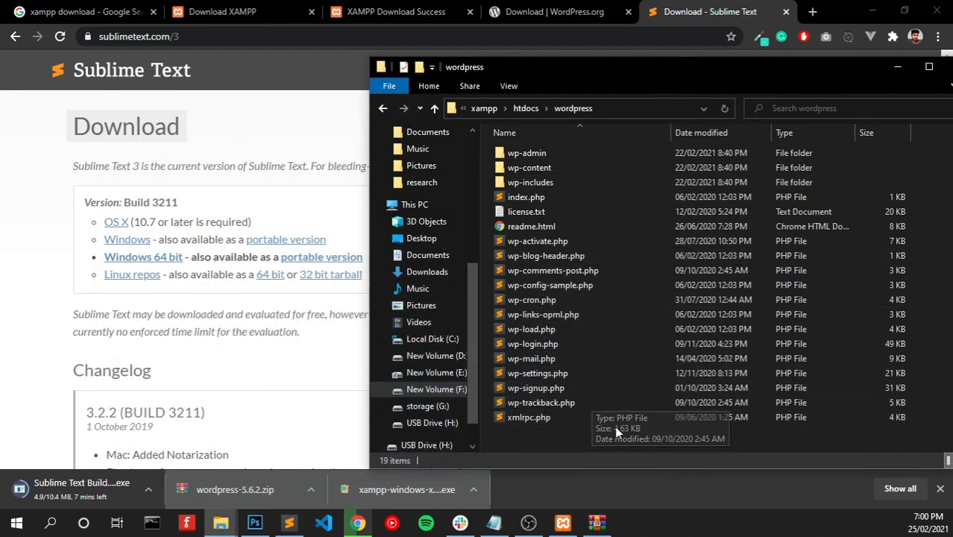
pyautogui.click(813, 11)
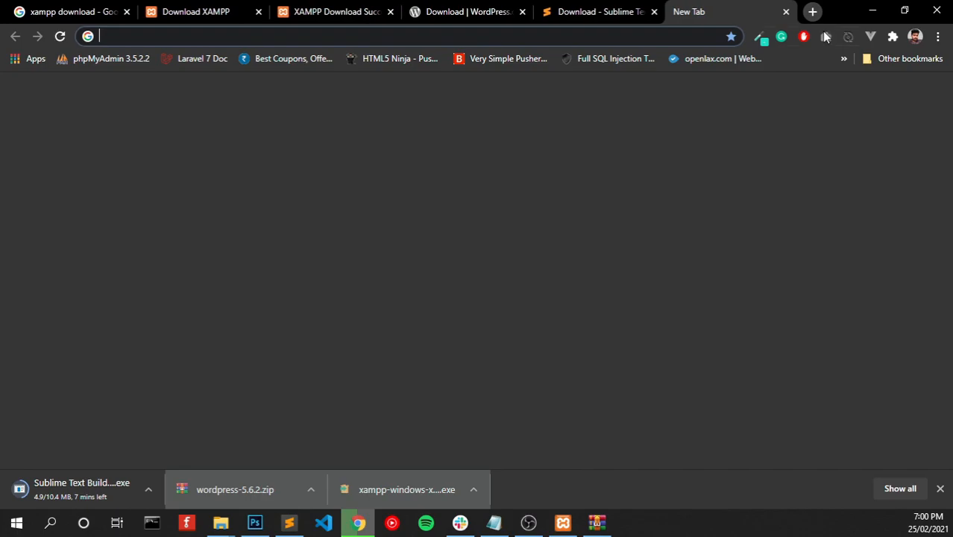
# - Enter localhost/wordpress in the new tab's address bar
pyautogui.write('localhost/')
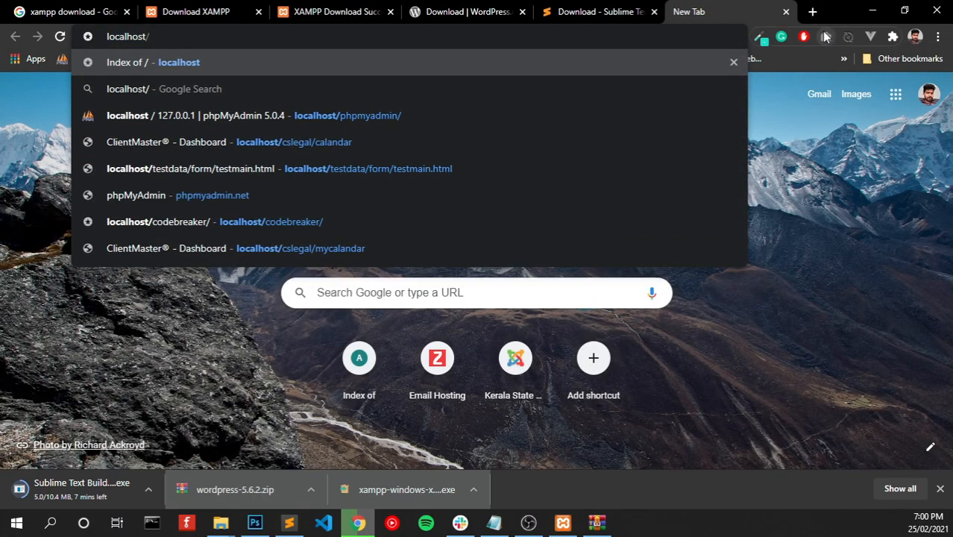
pyautogui.write('wor')
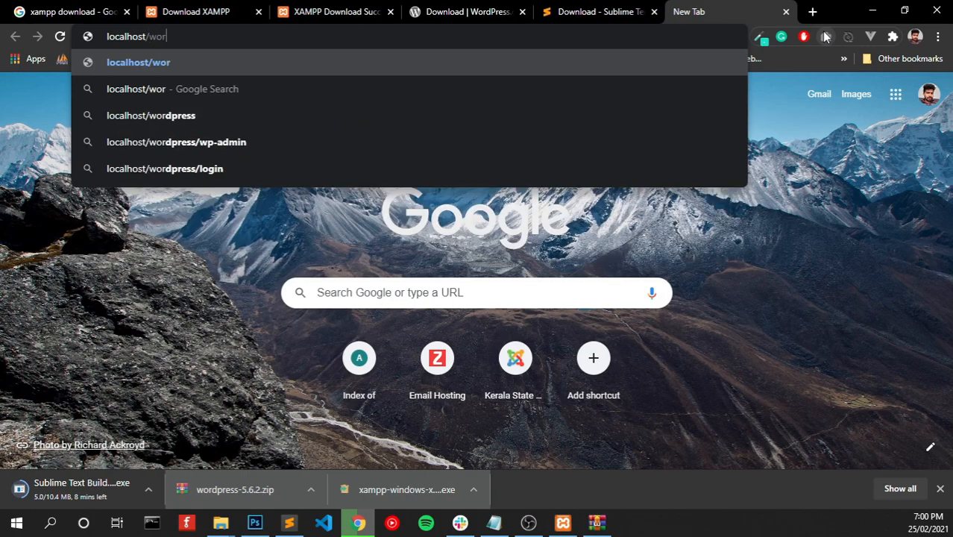
pyautogui.write('dpress')
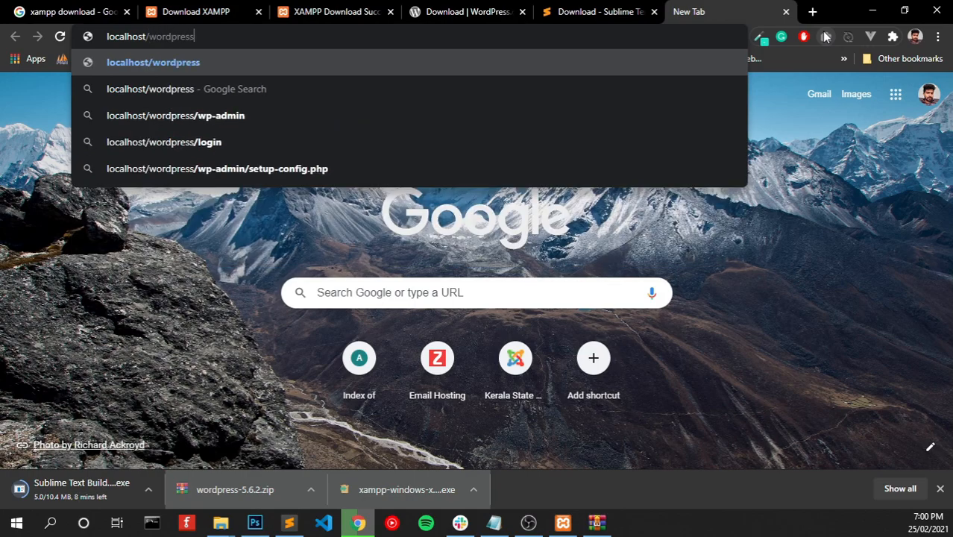
pyautogui.press('Return')
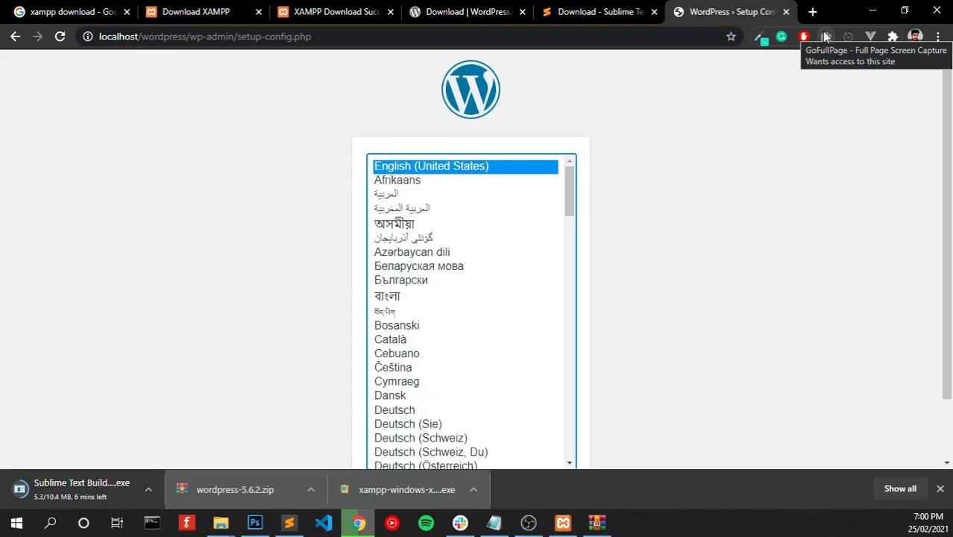
# - Continue WordPress setup in English (United States) past Let's go! to the database form
pyautogui.click(940, 489)
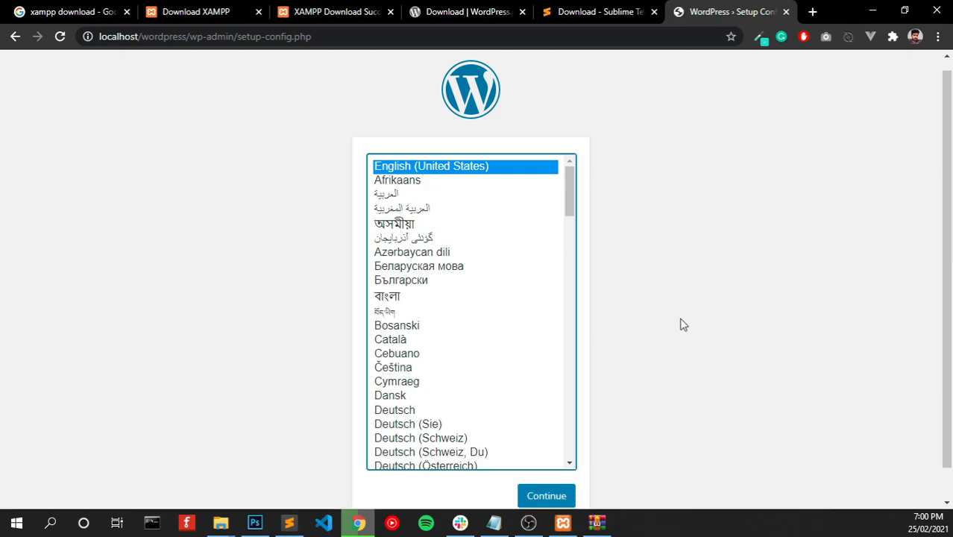
pyautogui.click(557, 499)
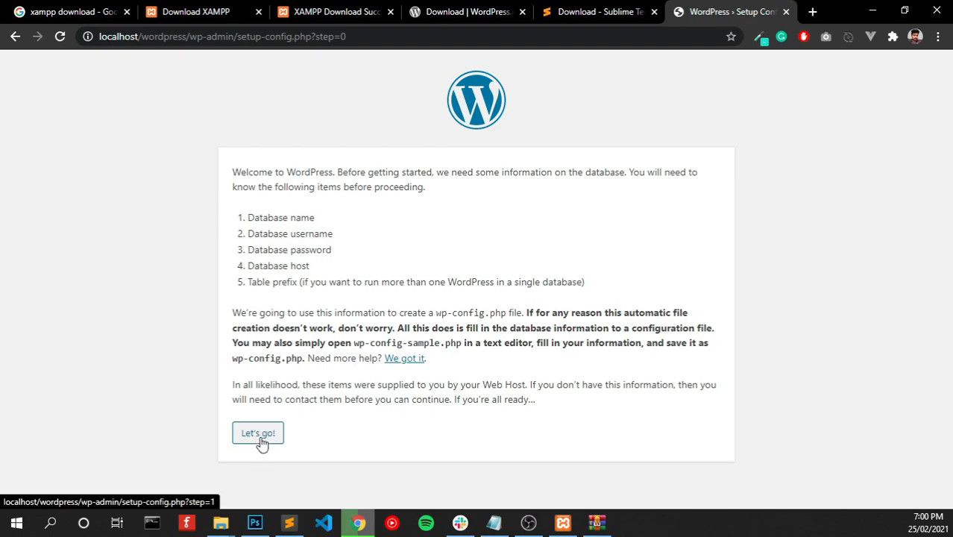
pyautogui.click(260, 440)
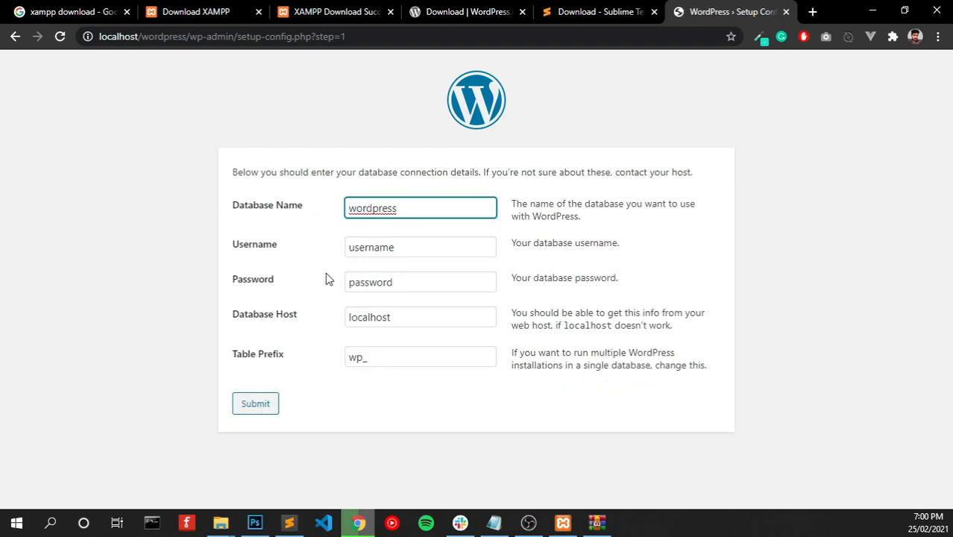
pyautogui.click(812, 12)
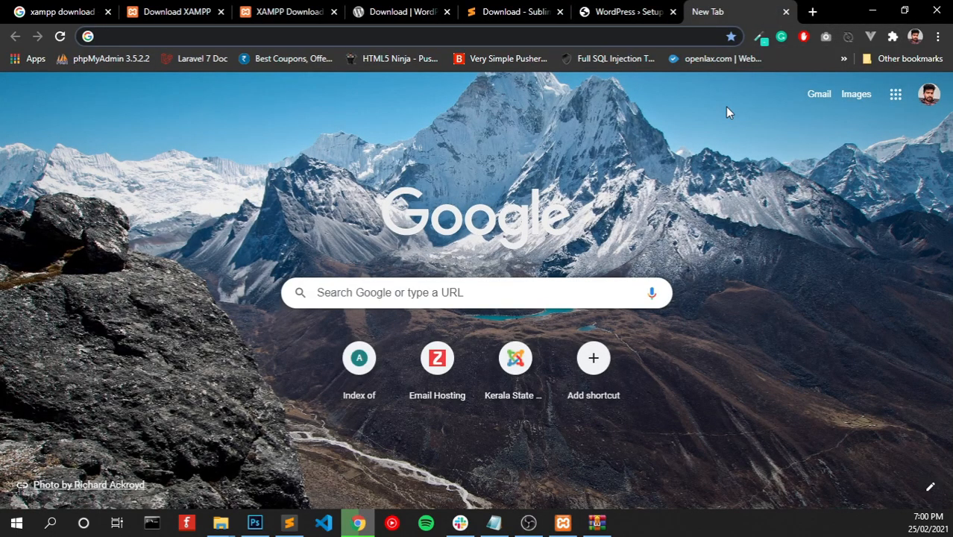
# - Load localhost/phpmyadmin and confirm Apache and MySQL are running in XAMPP
pyautogui.write('localhost')
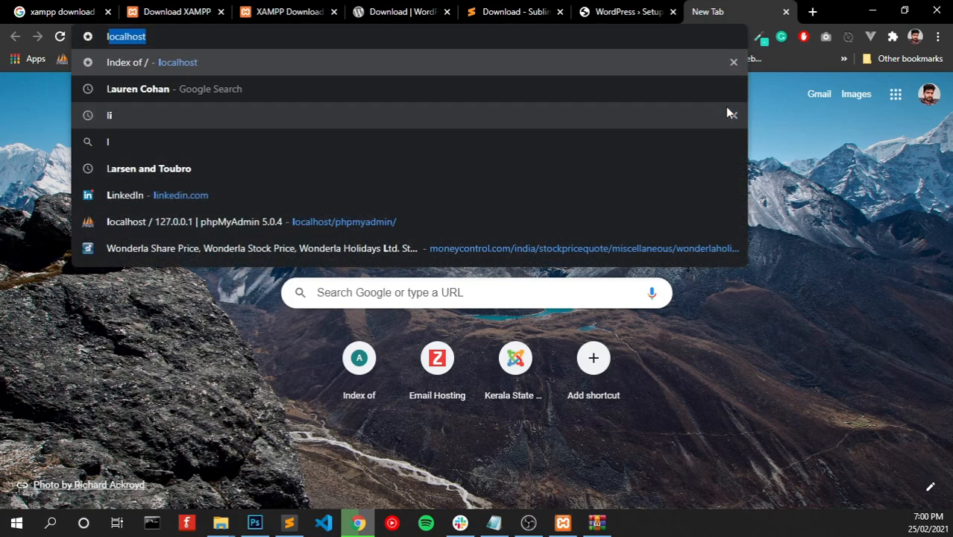
pyautogui.press('Right')
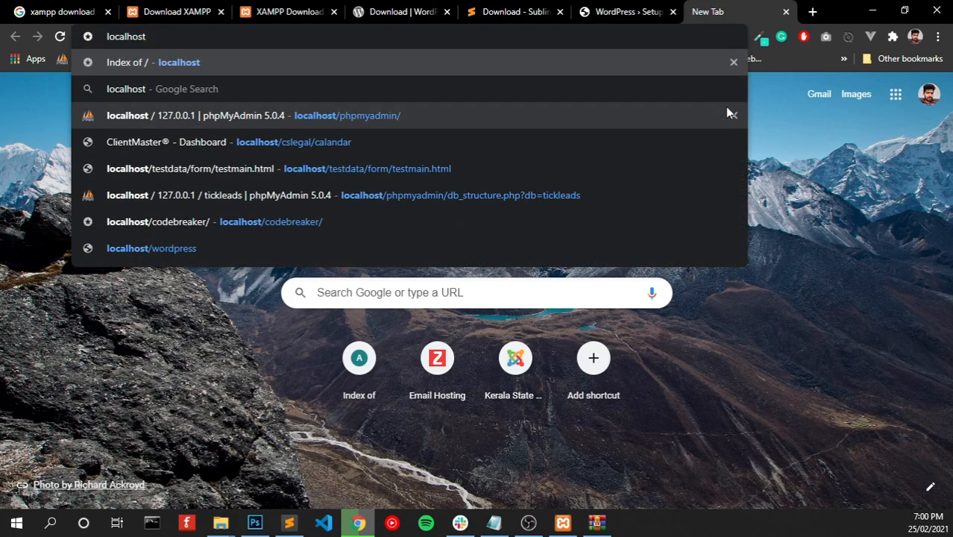
pyautogui.write('/php')
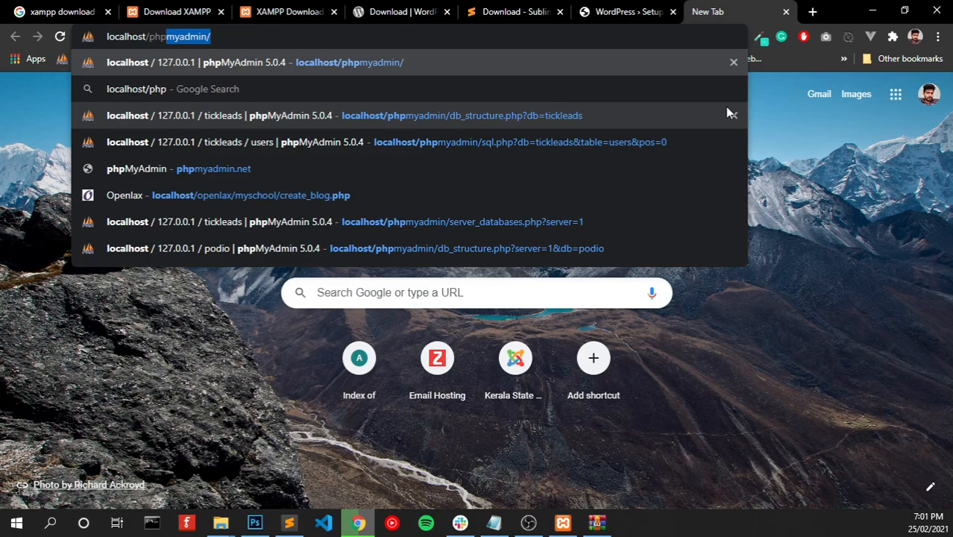
pyautogui.press('Return')
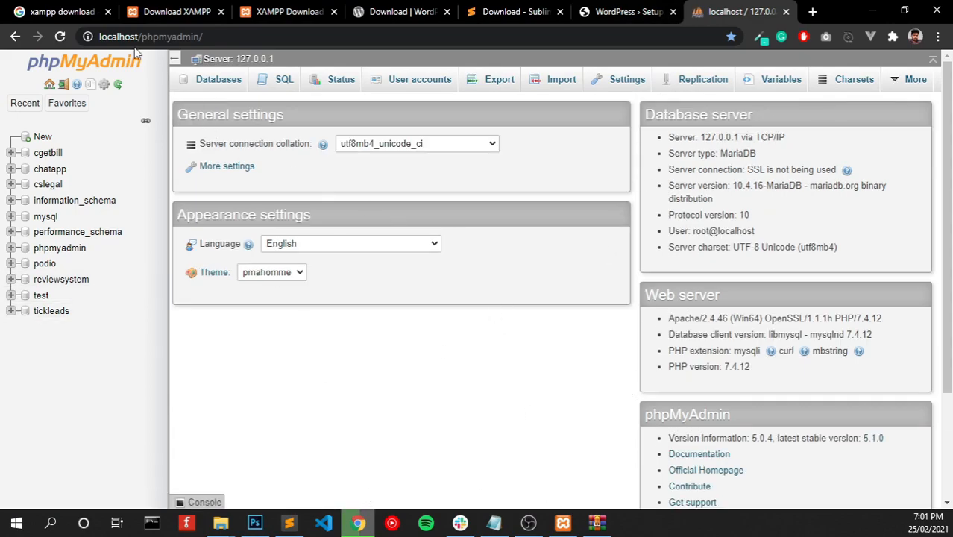
pyautogui.click(563, 523)
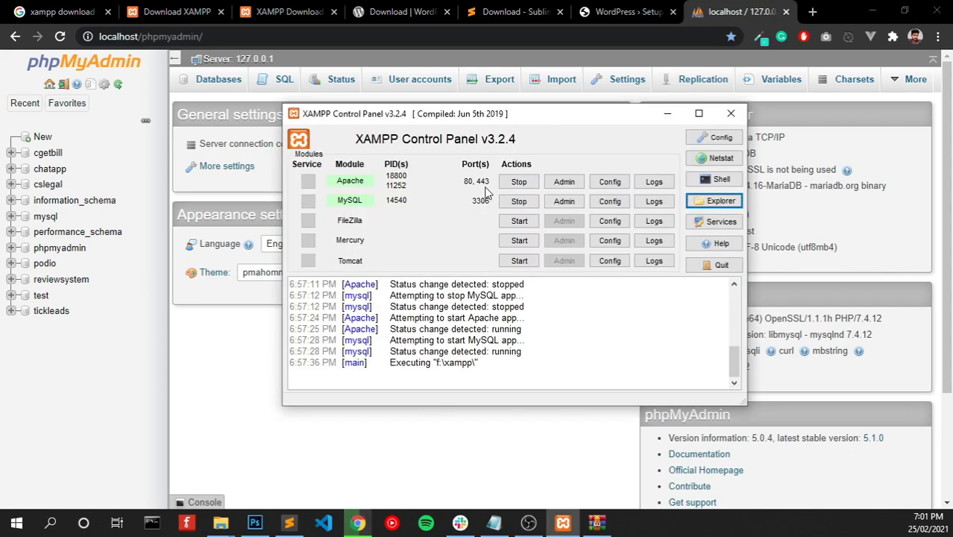
pyautogui.click(421, 463)
# - Create a new database named 'wordpress' from phpMyAdmin's Databases page
pyautogui.click(23, 102)
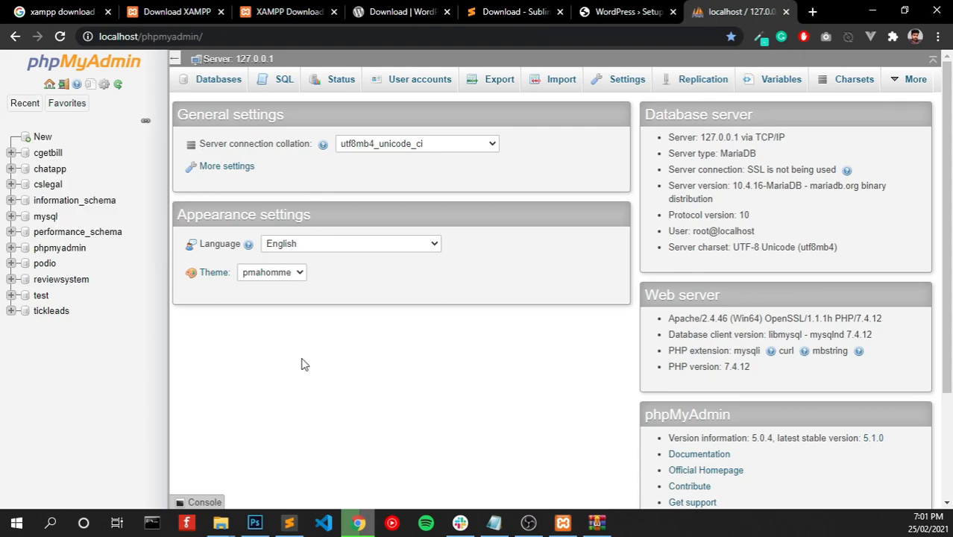
pyautogui.click(42, 137)
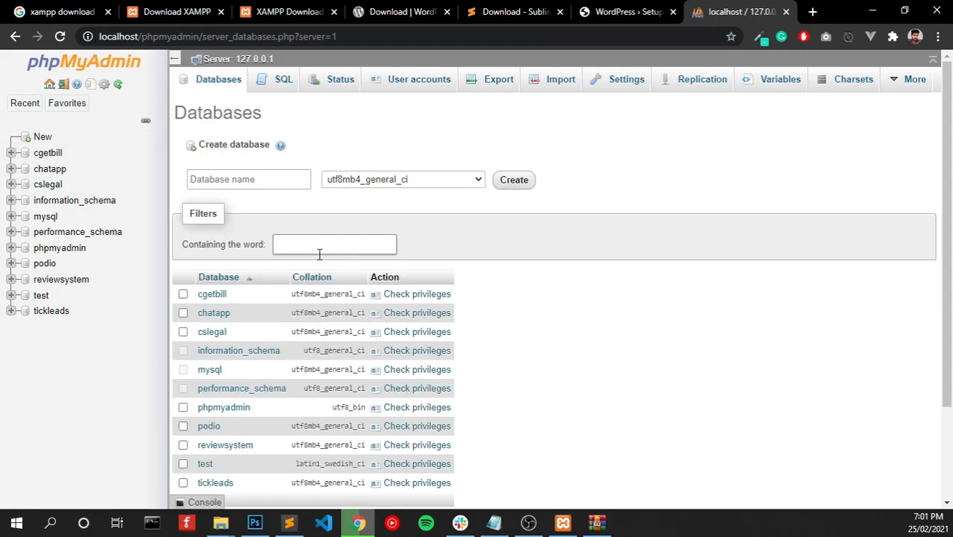
pyautogui.click(234, 179)
pyautogui.write('wore')
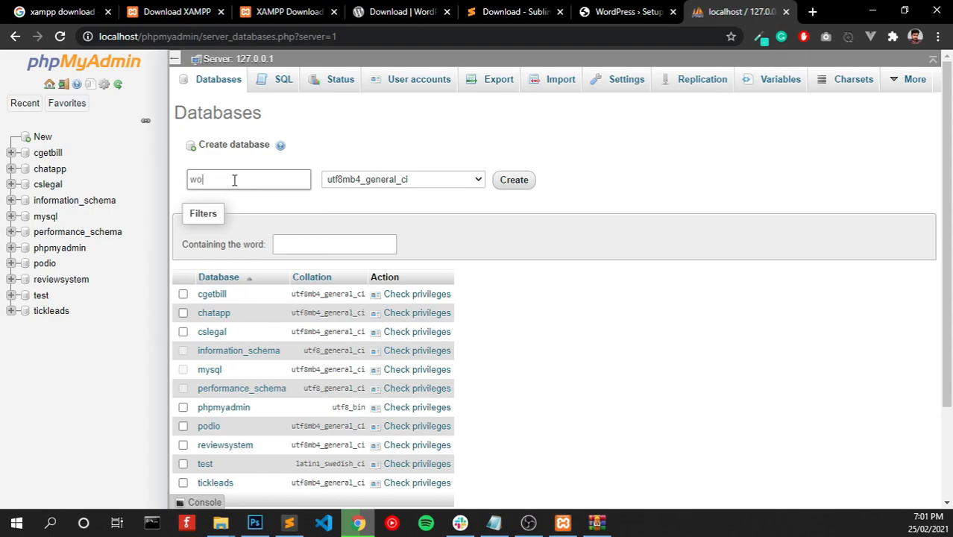
pyautogui.press('BackSpace')
pyautogui.write('dpress')
pyautogui.press('Return')
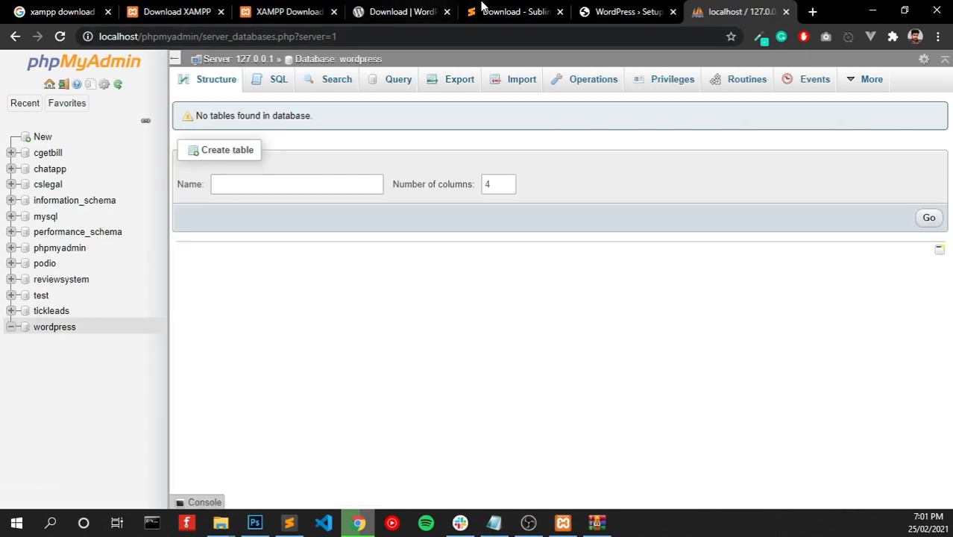
pyautogui.click(628, 11)
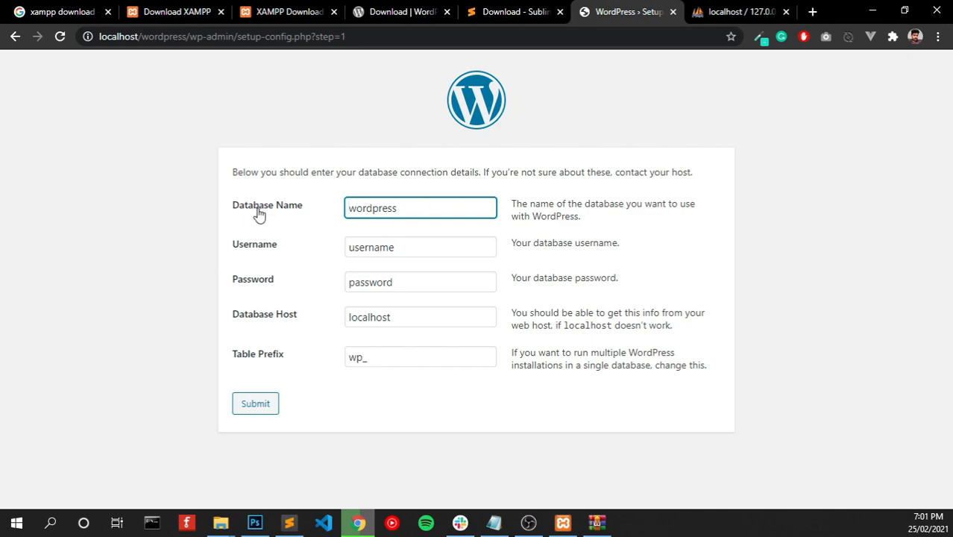
# - Submit database 'wordpress' with user root and an empty password, then run the installation
pyautogui.click(408, 215)
pyautogui.doubleClick(385, 252)
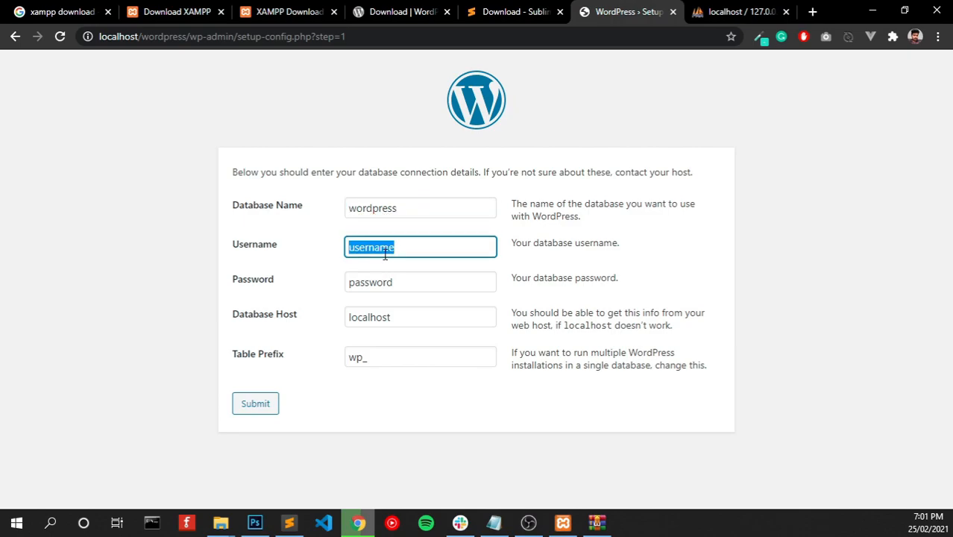
pyautogui.write('root')
pyautogui.press('Tab')
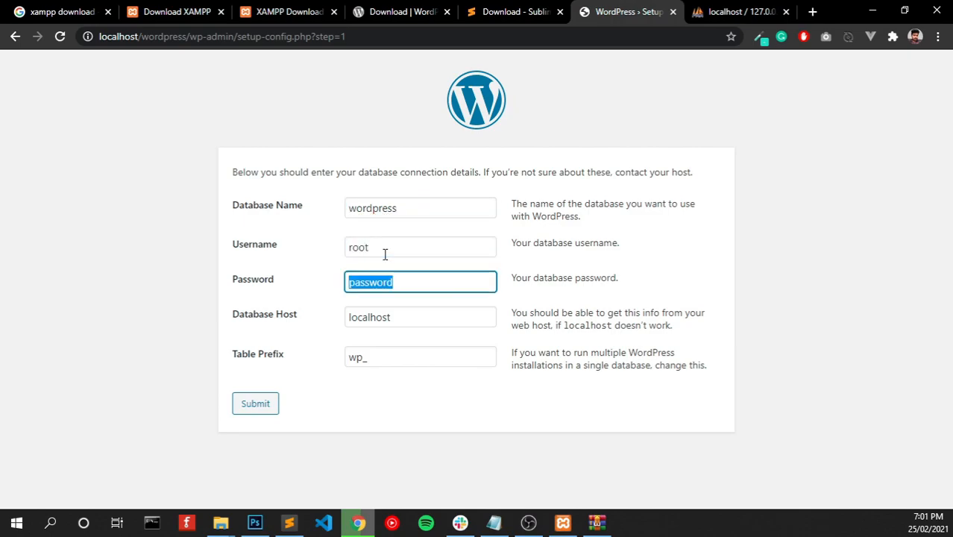
pyautogui.press('BackSpace')
pyautogui.click(270, 411)
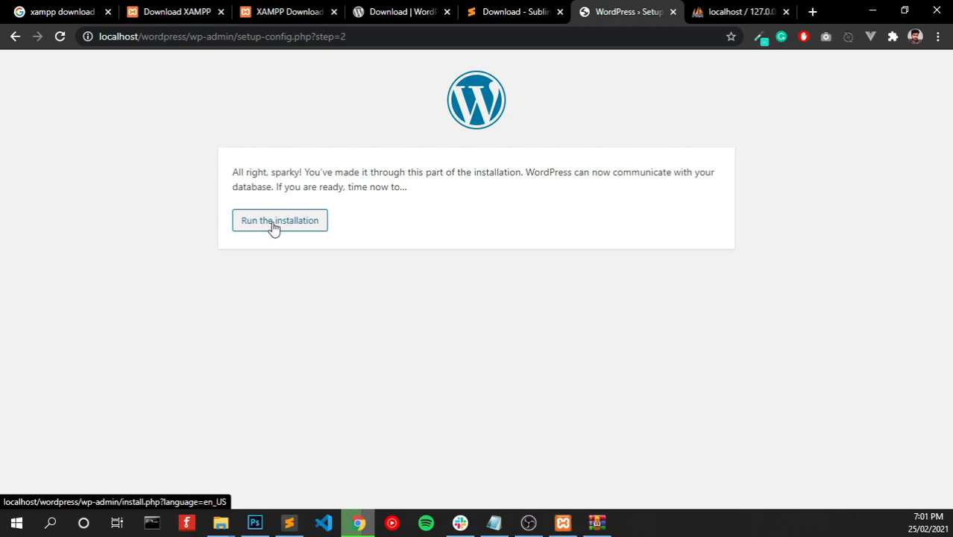
pyautogui.click(269, 225)
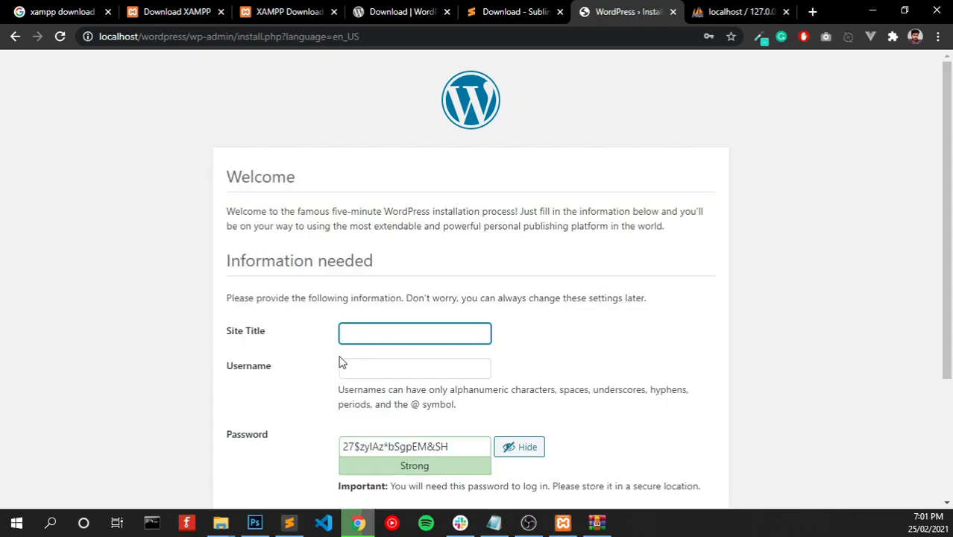
# - Enter site title Codeconia, username admin and a weak password, confirming its use
pyautogui.scroll(-2, 342, 362)
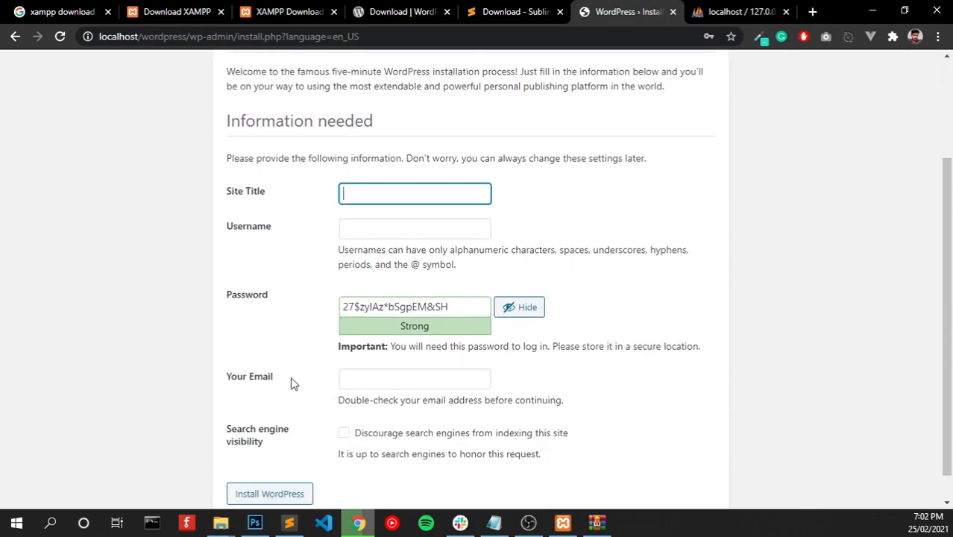
pyautogui.write('Codeconia')
pyautogui.press('Tab')
pyautogui.write('admin')
pyautogui.press('Tab')
pyautogui.write('password')
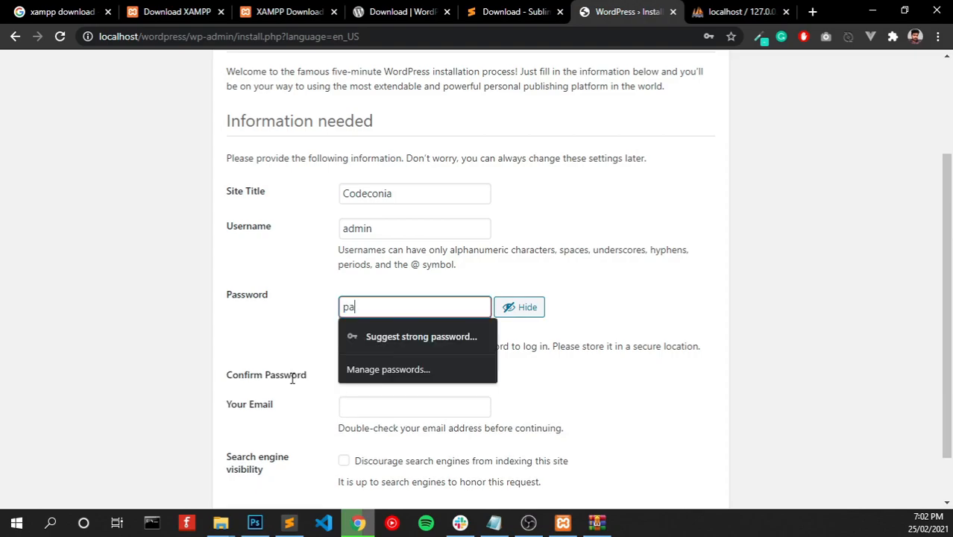
pyautogui.press('Tab')
pyautogui.press('Tab')
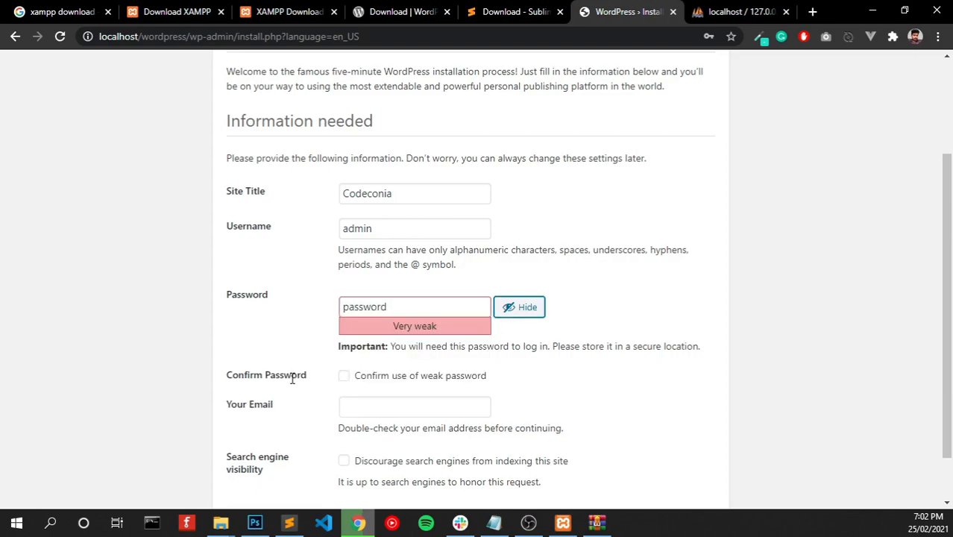
pyautogui.click(344, 378)
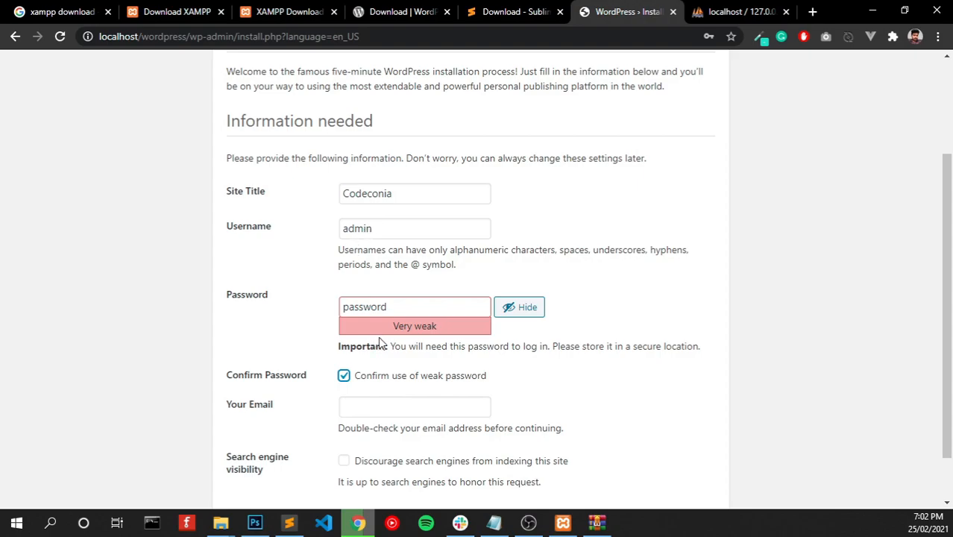
# - Fill in the admin e-mail from a saved address and install WordPress
pyautogui.click(364, 410)
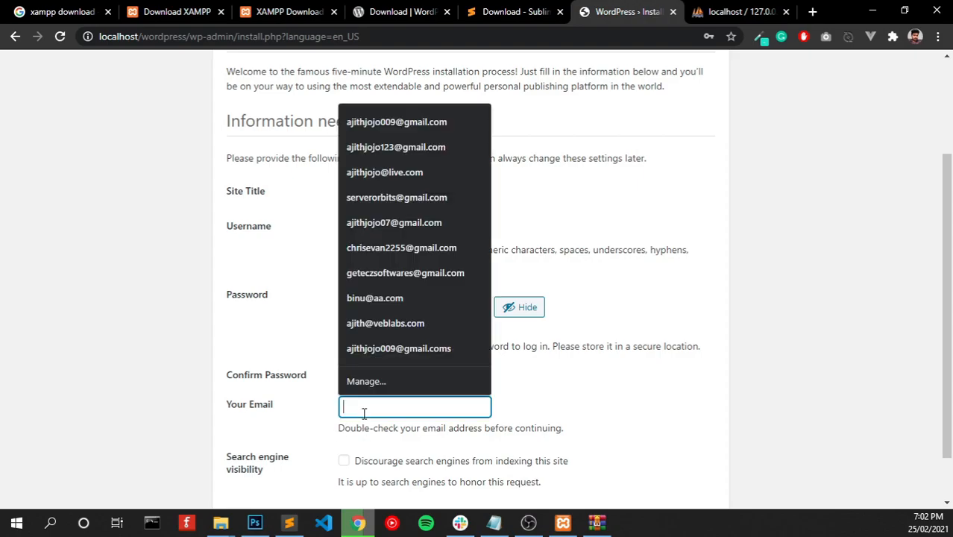
pyautogui.click(381, 123)
pyautogui.click(570, 471)
pyautogui.scroll(-1, 463, 454)
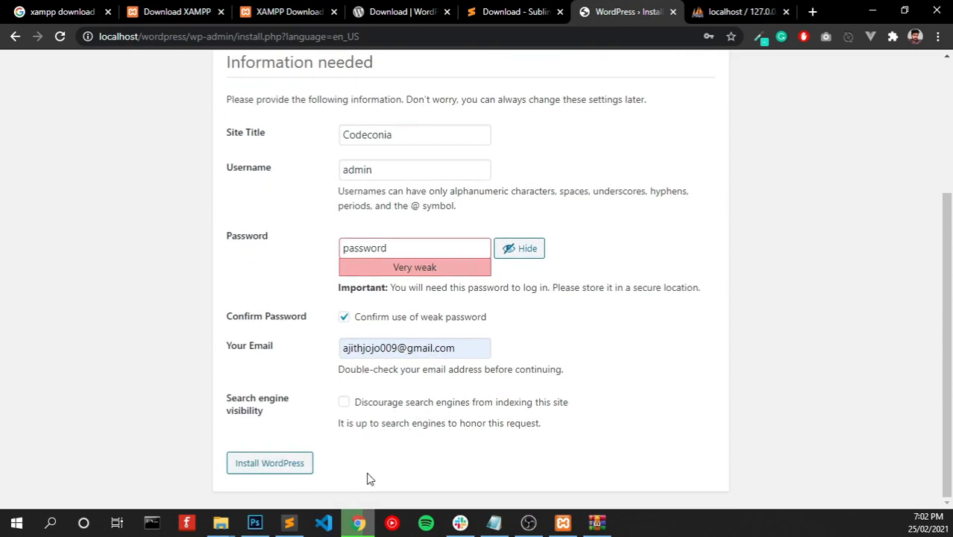
pyautogui.click(288, 474)
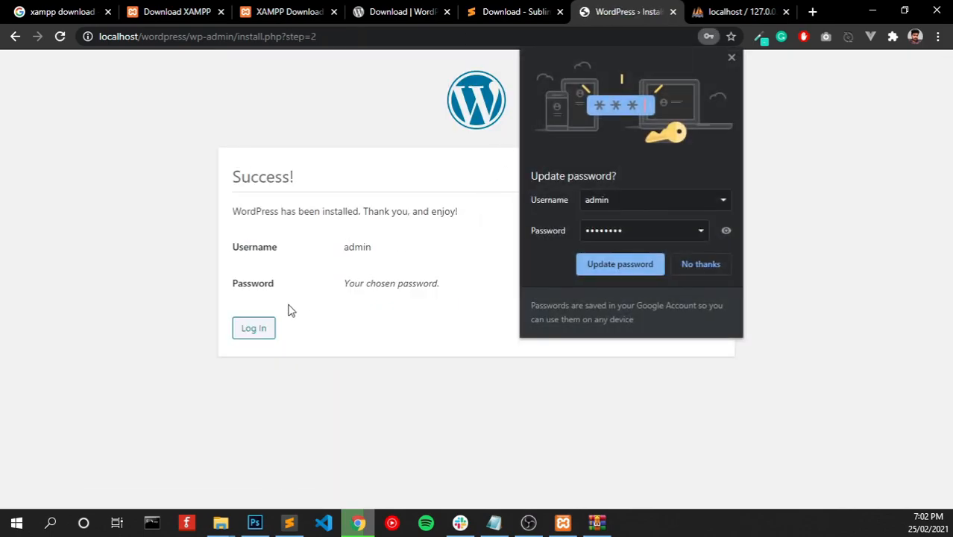
# - Go to the login page and clear the browser's autofilled username and password
pyautogui.click(273, 337)
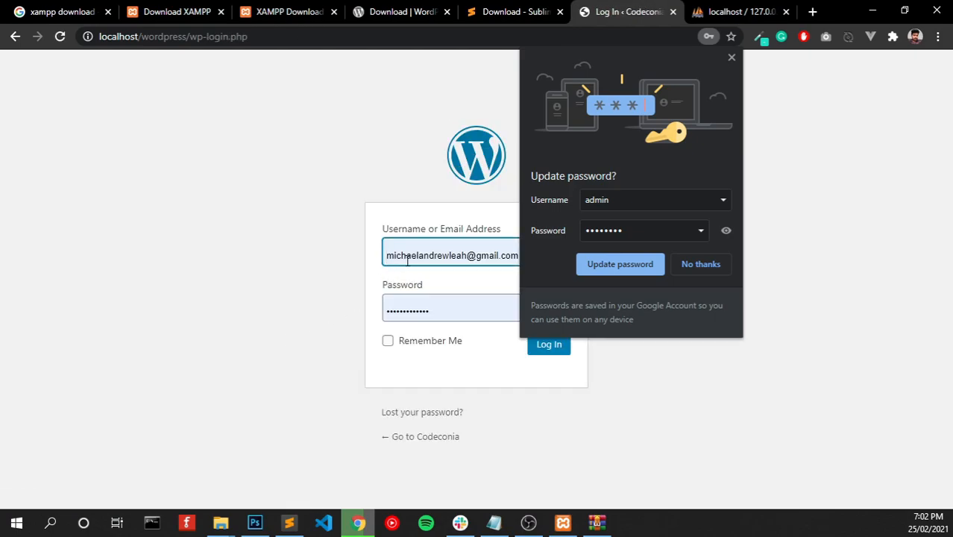
pyautogui.press('BackSpace')
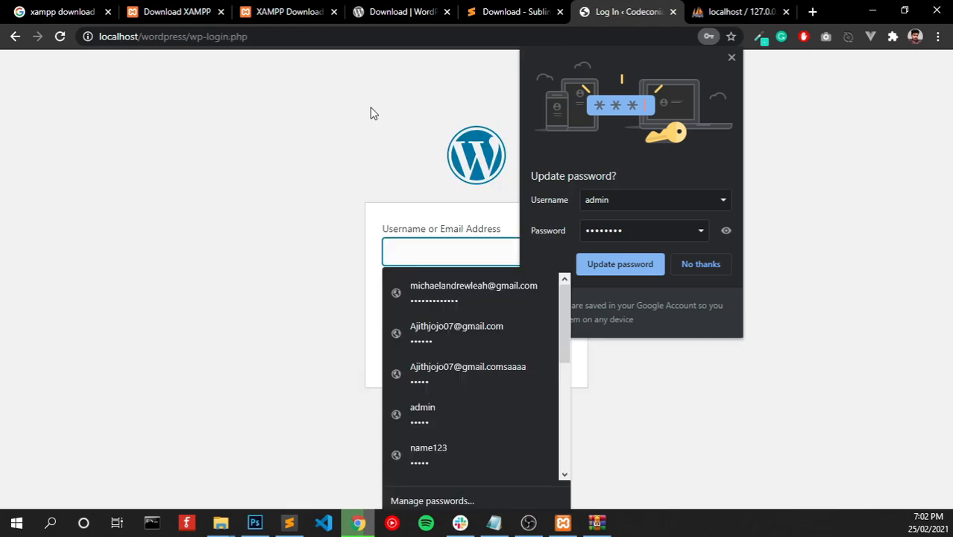
pyautogui.click(241, 102)
pyautogui.doubleClick(416, 306)
pyautogui.press('BackSpace')
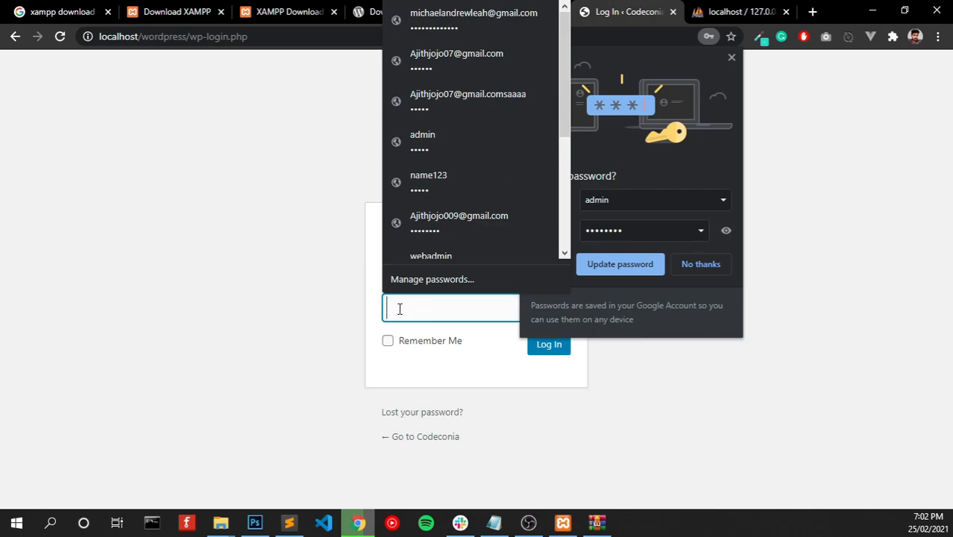
pyautogui.click(270, 323)
pyautogui.click(732, 59)
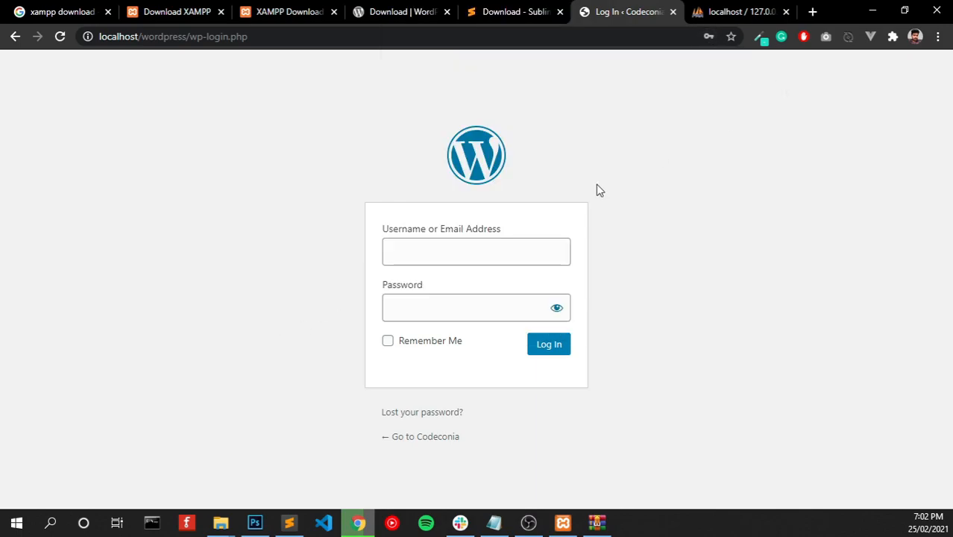
# - Sign in as admin with the account password
pyautogui.click(551, 252)
pyautogui.write('admin')
pyautogui.press('Tab')
pyautogui.write('*******')
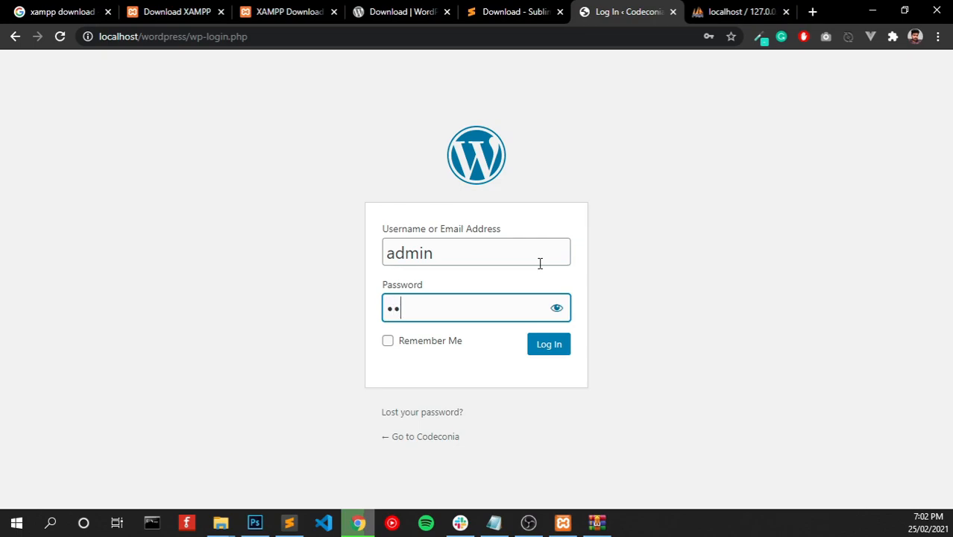
pyautogui.write('*')
pyautogui.press('Return')
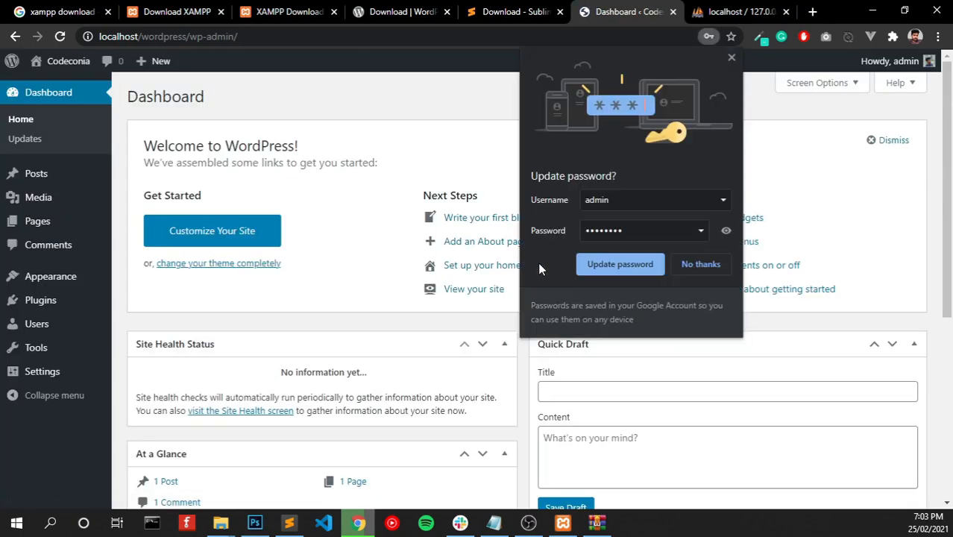
# - Open the Codeconia site in a new tab and view its Hello world! front page
pyautogui.click(731, 58)
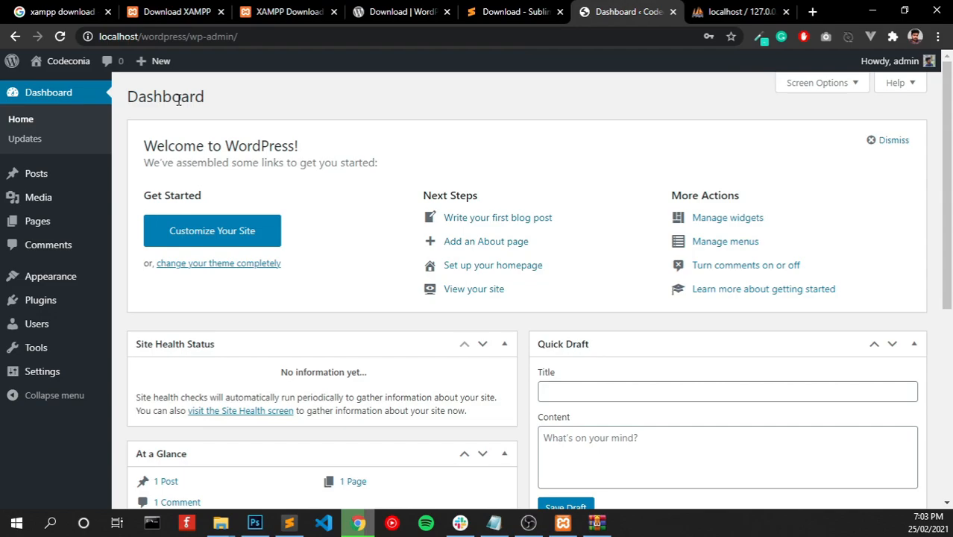
pyautogui.moveTo(69, 61)
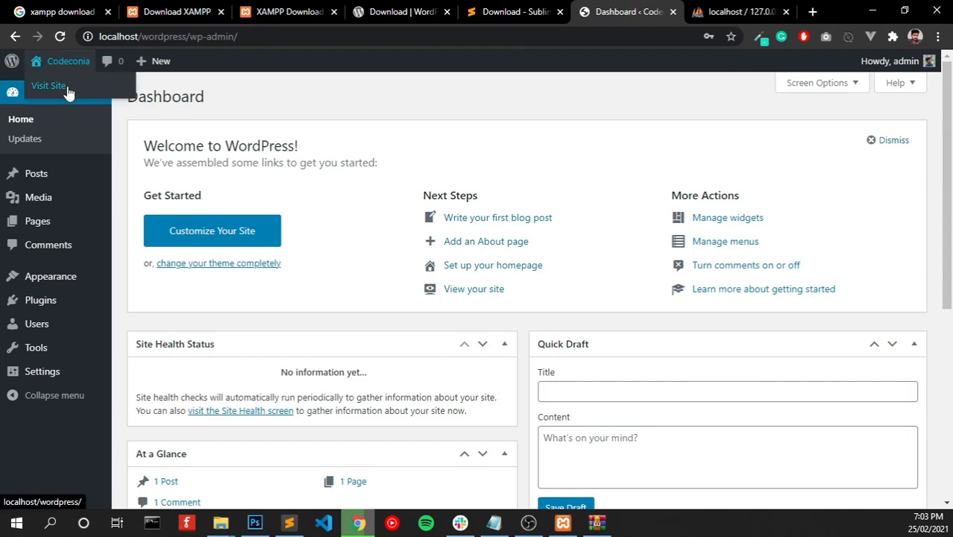
pyautogui.rightClick(67, 90)
pyautogui.click(89, 95)
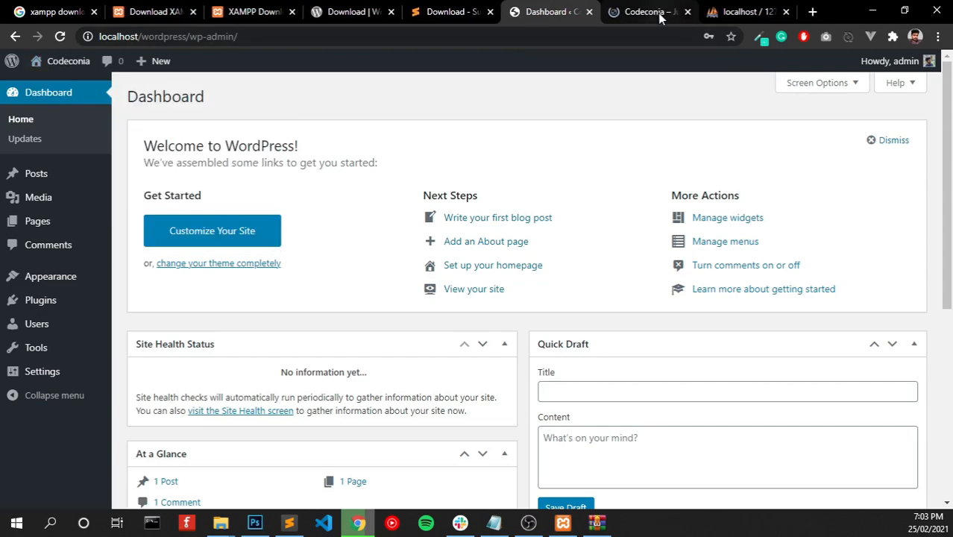
pyautogui.click(648, 12)
pyautogui.scroll(-4, 492, 298)
pyautogui.scroll(4, 479, 300)
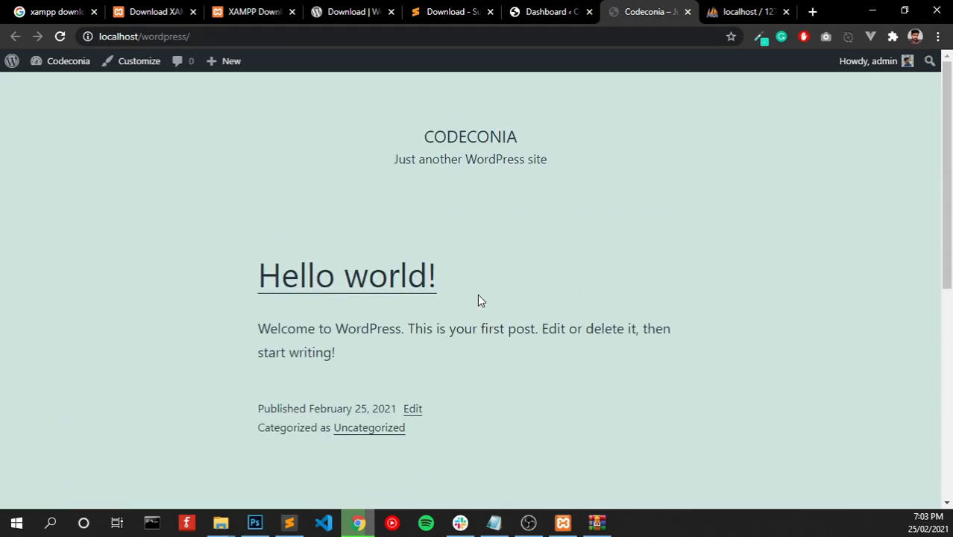
pyautogui.scroll(-4, 474, 298)
pyautogui.scroll(5, 469, 297)
# - Switch back to the WordPress Dashboard tab and look over it
pyautogui.click(448, 11)
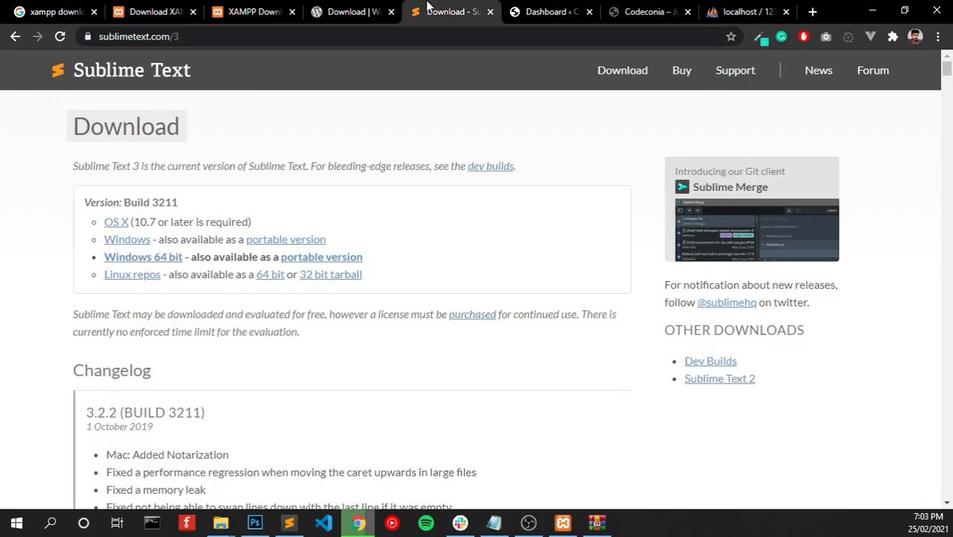
pyautogui.click(563, 9)
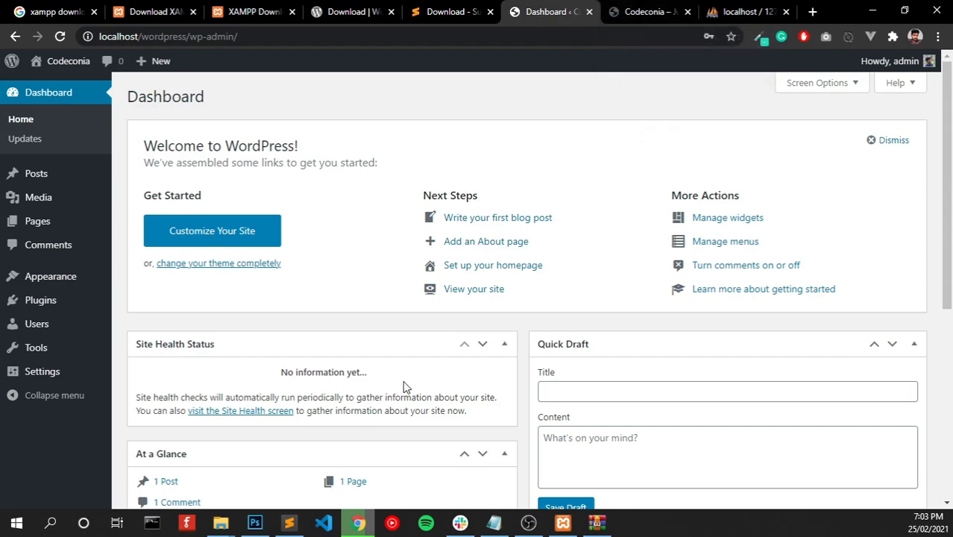
pyautogui.scroll(-3, 418, 394)
pyautogui.scroll(-1, 419, 400)
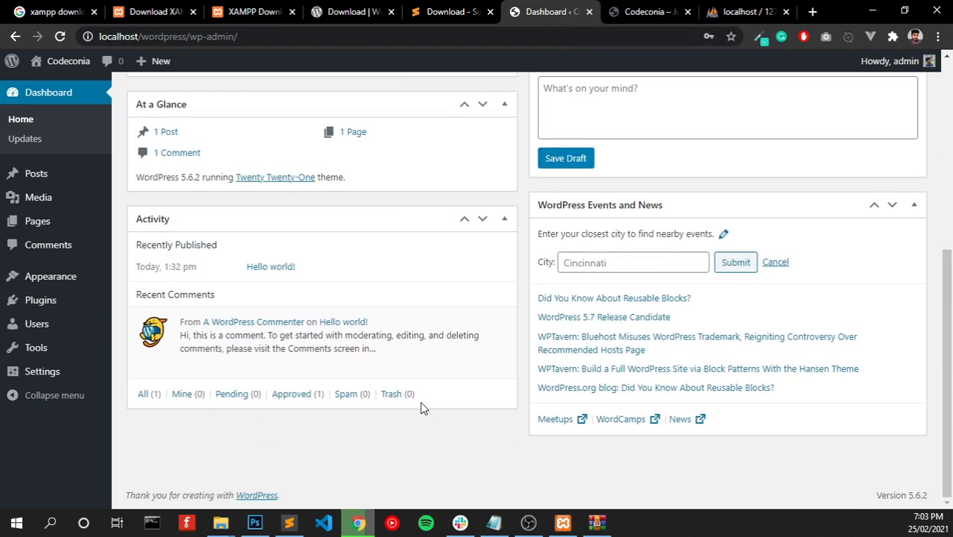
pyautogui.scroll(2, 420, 403)
pyautogui.scroll(3, 421, 417)
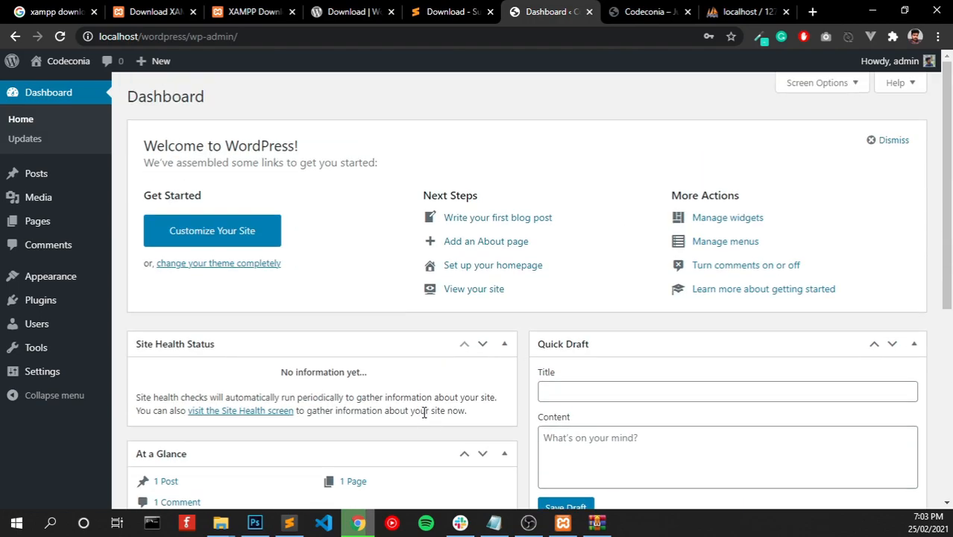